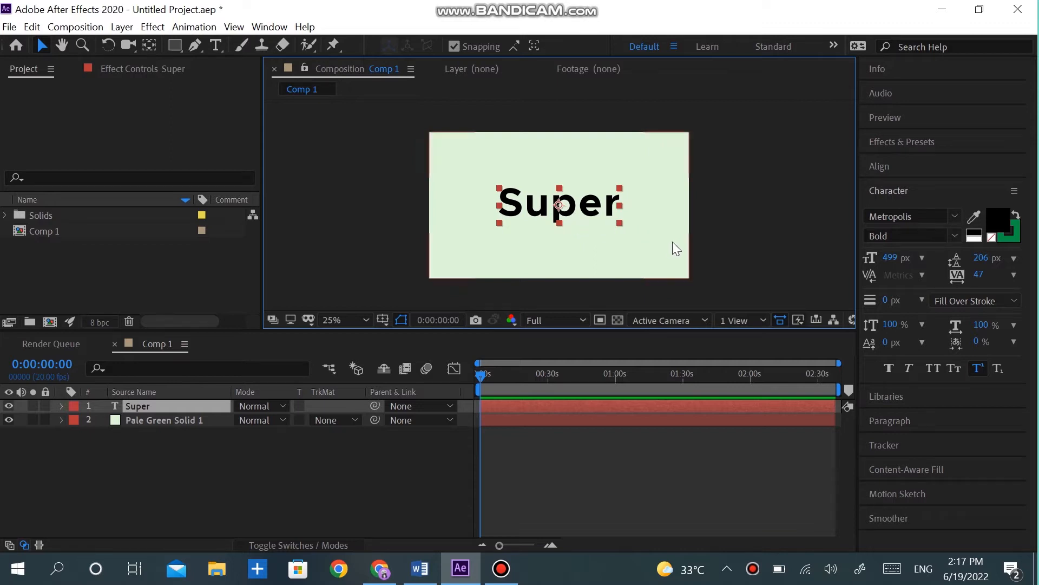
# - Add Scale and Opacity keyframes to the Super text layer at frame 5
pyautogui.click(884, 167)
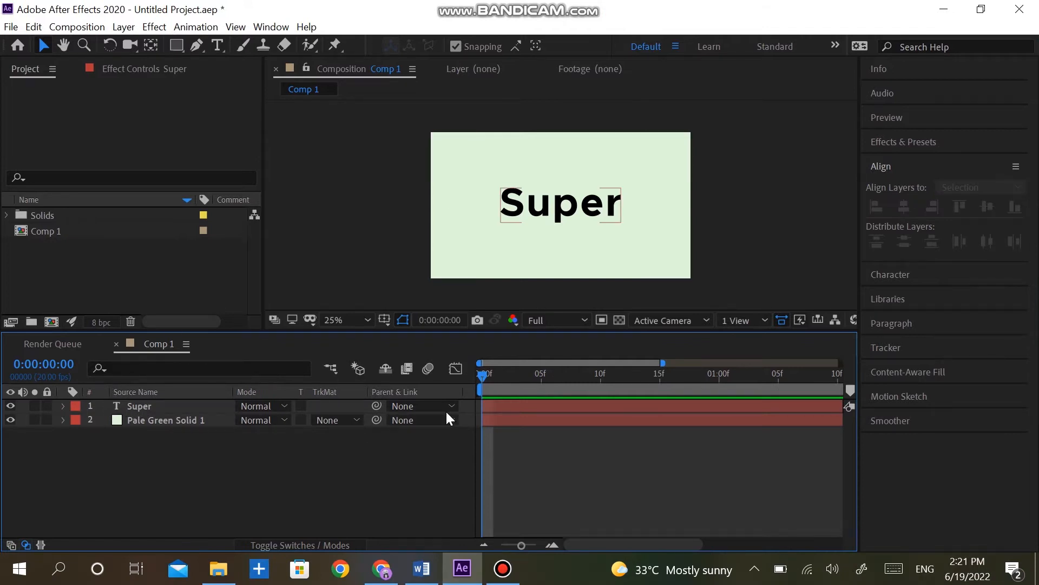
pyautogui.moveTo(535, 378); pyautogui.dragTo(544, 376)
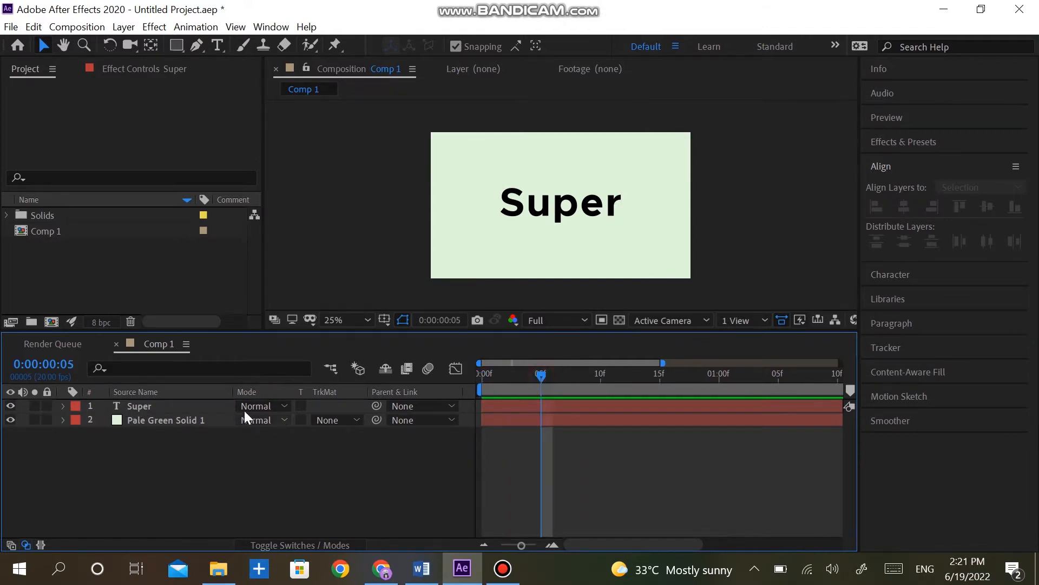
pyautogui.click(183, 410)
pyautogui.press('s')
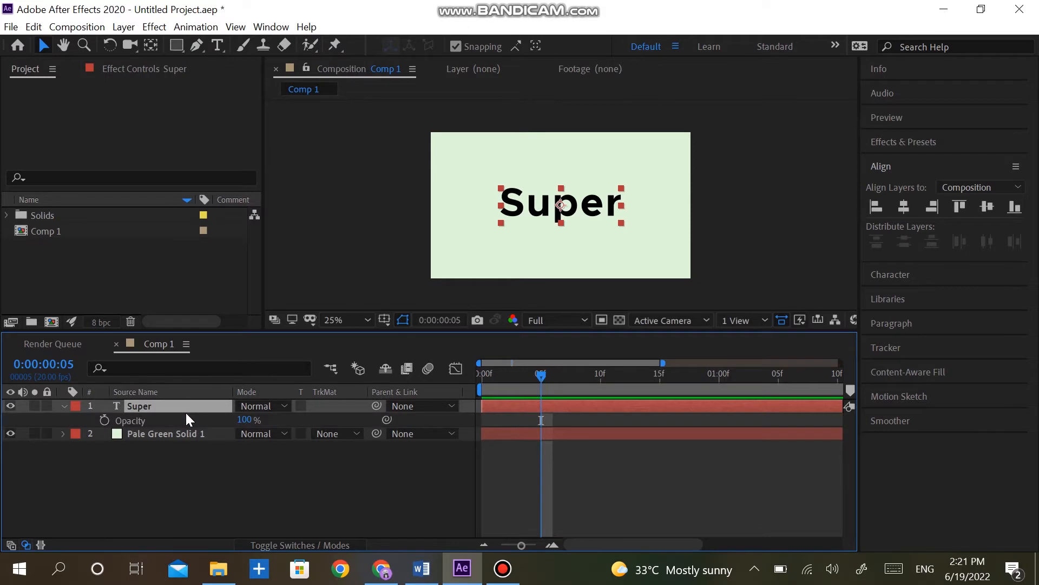
pyautogui.hotkey('shift', 't')
pyautogui.click(105, 420)
pyautogui.click(104, 433)
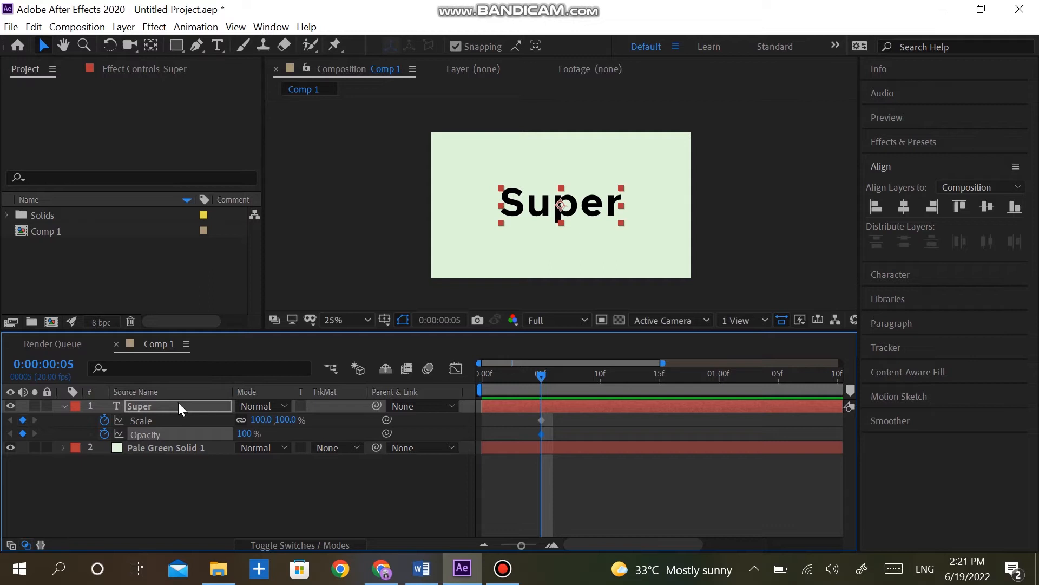
# - At frame 0, set the Super layer's Scale to 1000% and its Opacity to 0%
pyautogui.moveTo(541, 375); pyautogui.dragTo(466, 374)
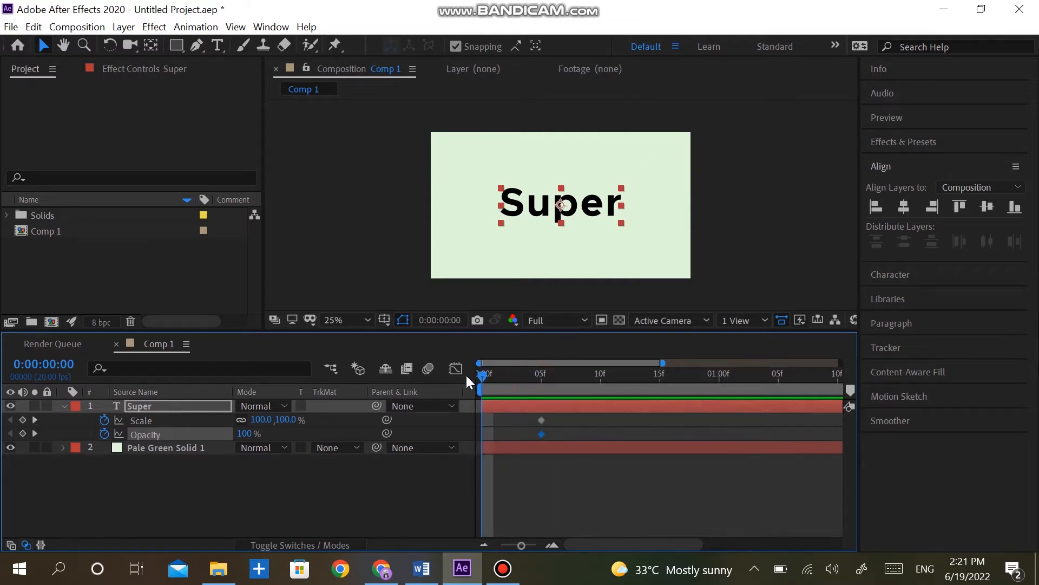
pyautogui.click(255, 419)
pyautogui.write('100')
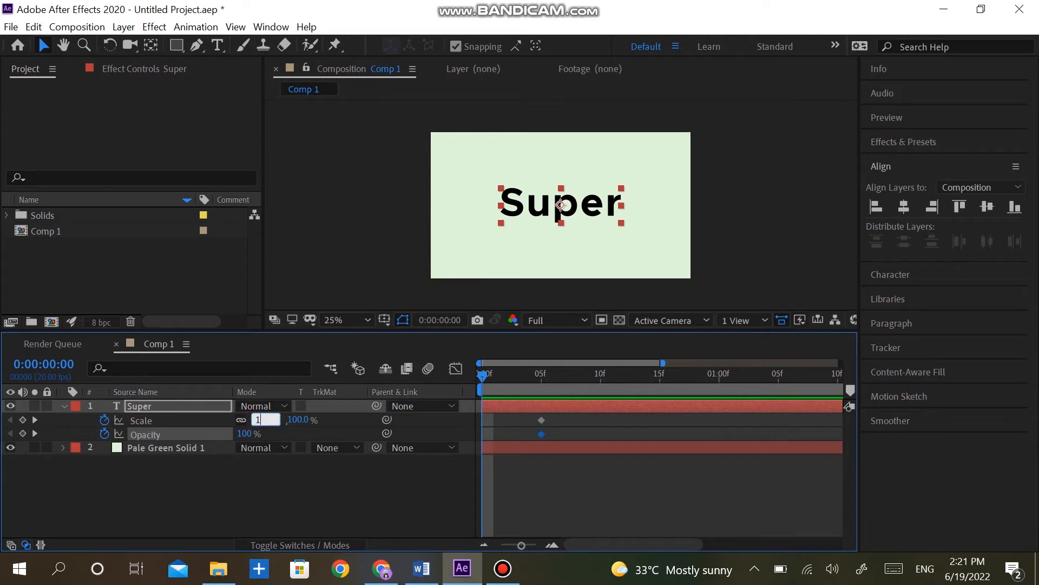
pyautogui.write('0')
pyautogui.click(248, 433)
pyautogui.write('0')
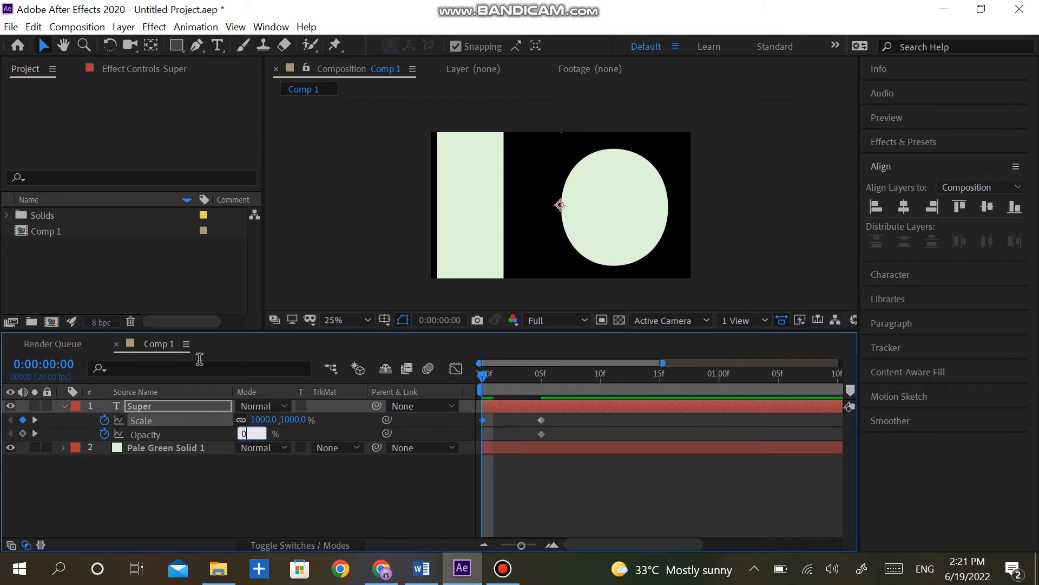
pyautogui.click(89, 156)
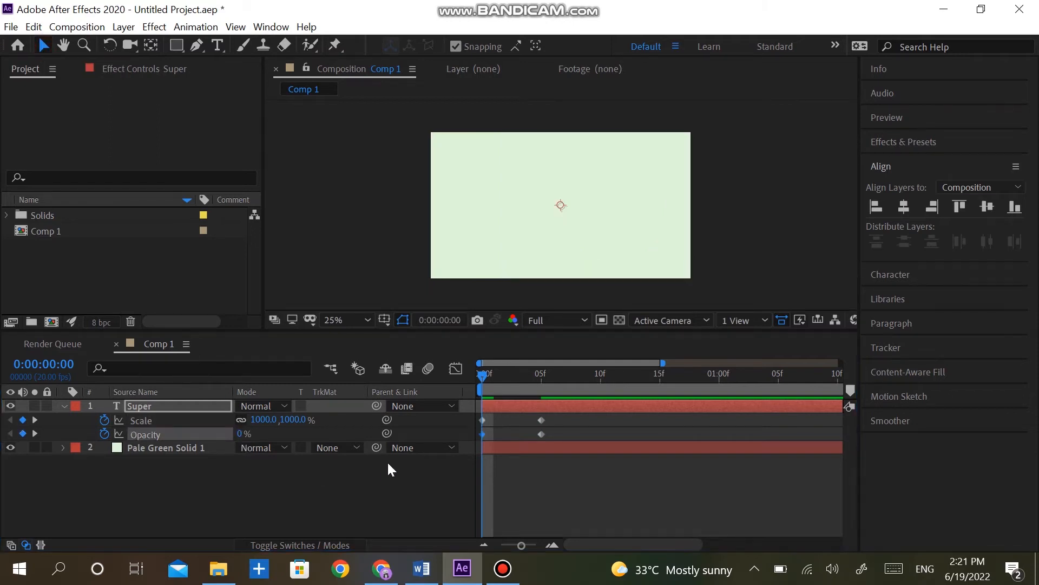
# - Apply Easy Ease to the Scale and Opacity keyframes at frame 5, and show the graph editor
pyautogui.moveTo(480, 376); pyautogui.dragTo(537, 386)
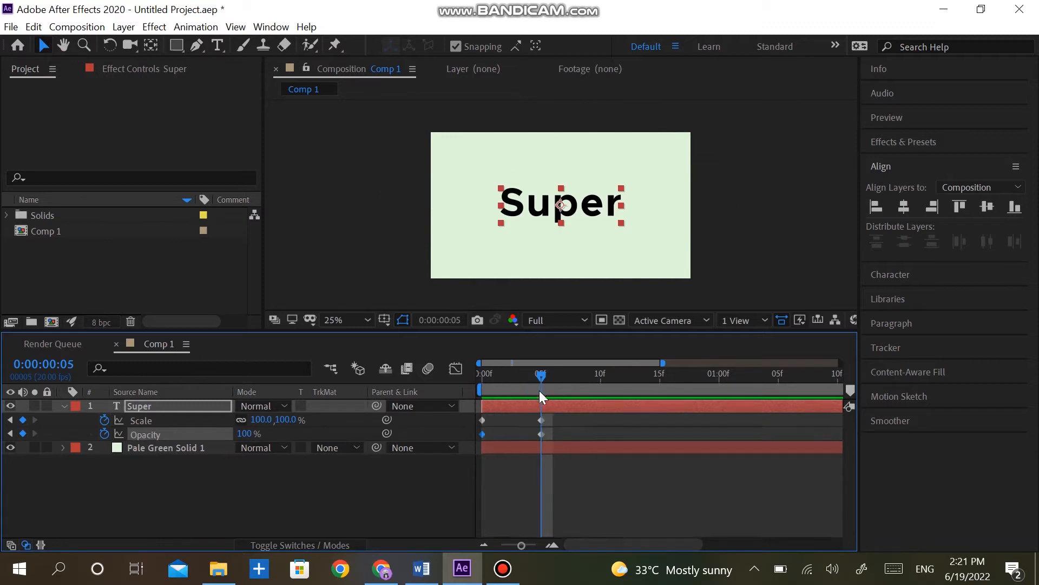
pyautogui.moveTo(554, 418); pyautogui.dragTo(524, 453)
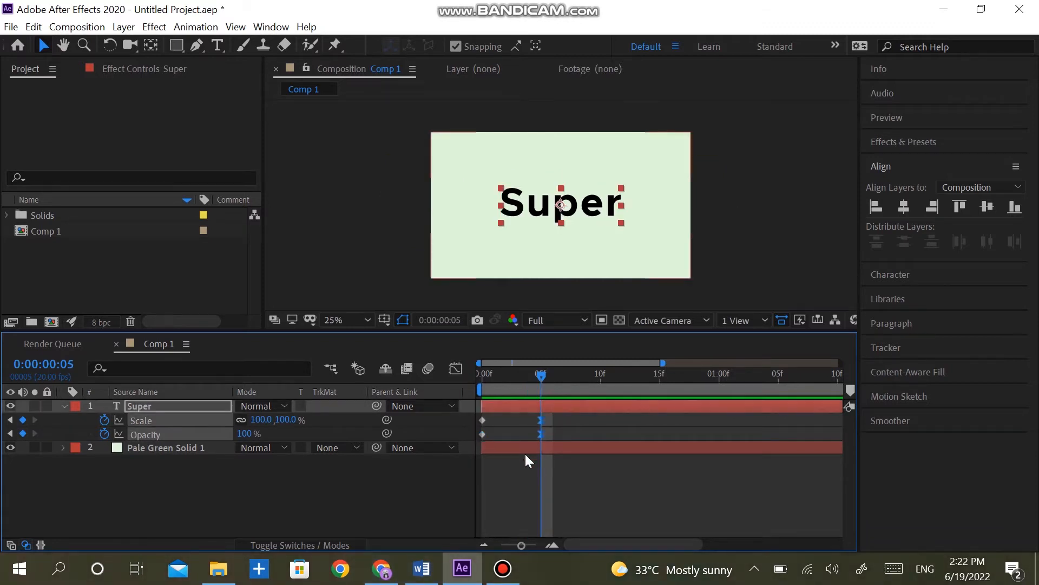
pyautogui.click(487, 469)
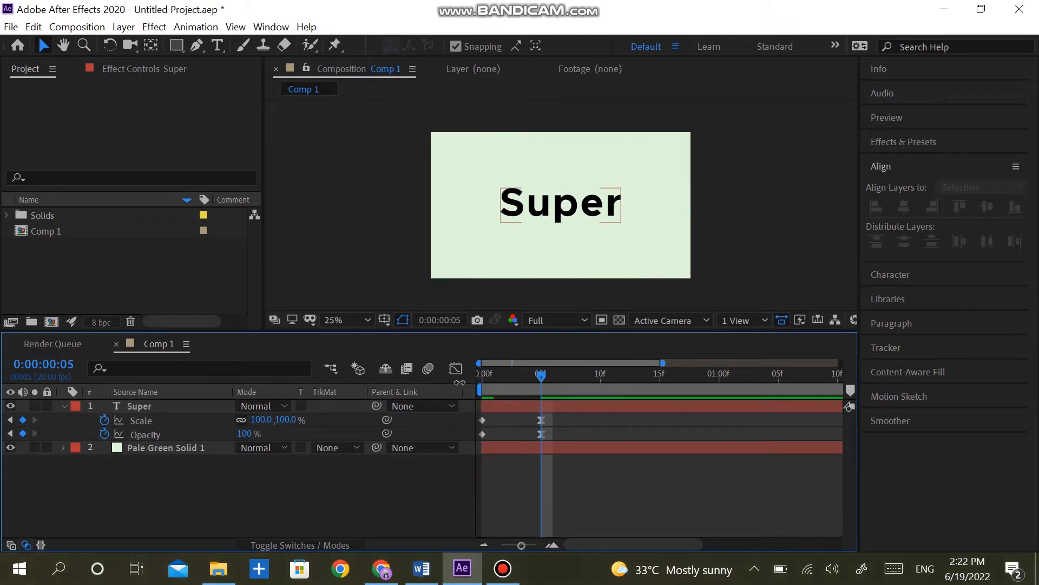
pyautogui.click(454, 369)
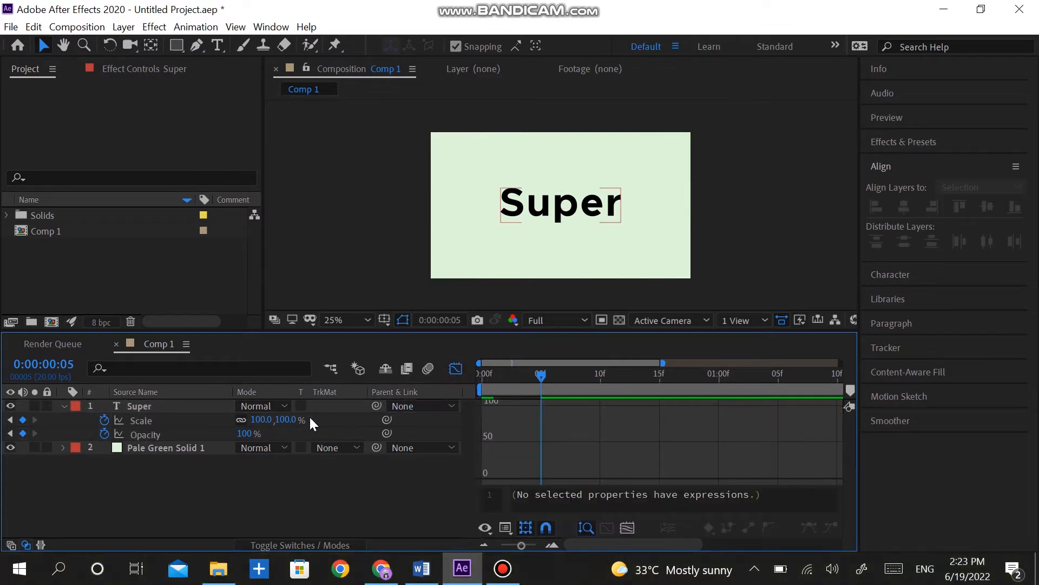
# - Try lengthening the incoming ease of the Opacity curve at frame 5, and undo it
pyautogui.click(145, 433)
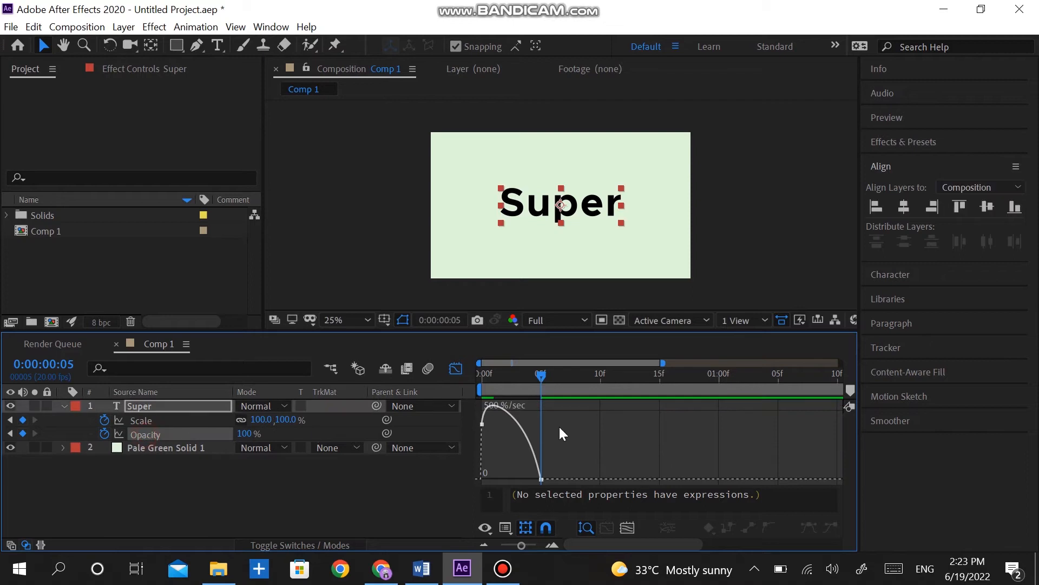
pyautogui.click(540, 479)
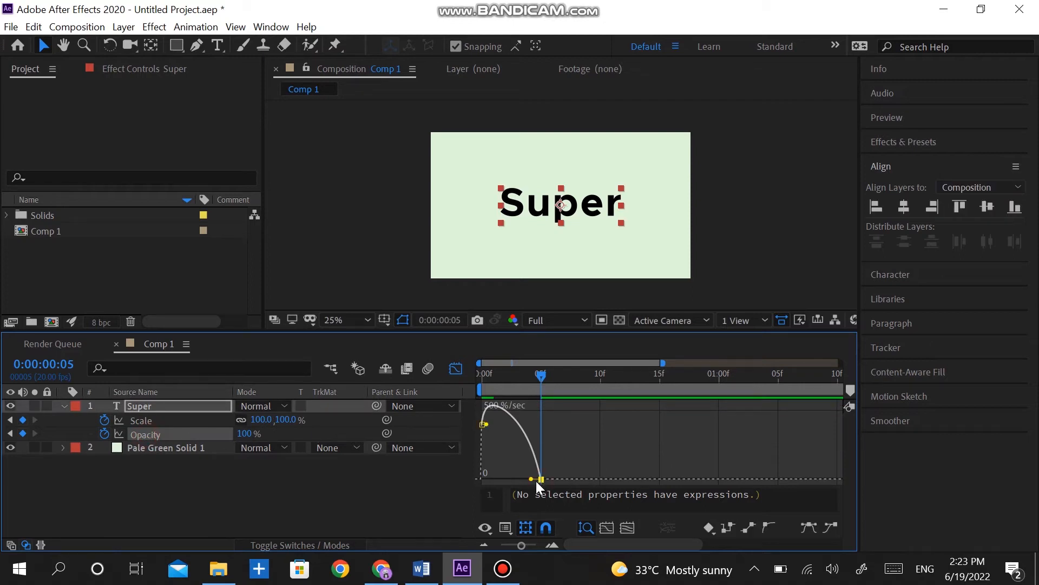
pyautogui.moveTo(531, 478); pyautogui.dragTo(484, 483)
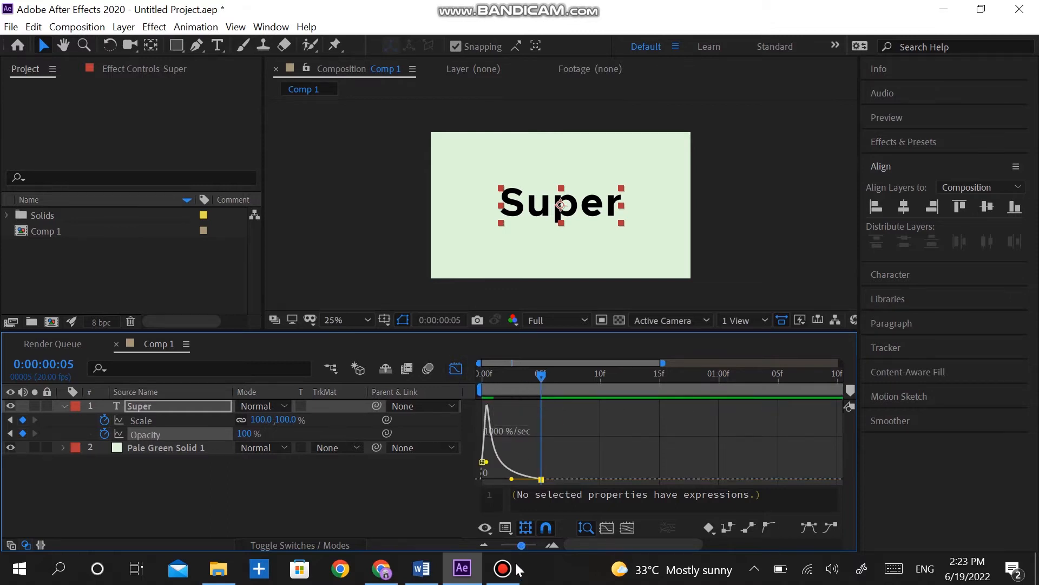
pyautogui.hotkey('ctrl', 'z')
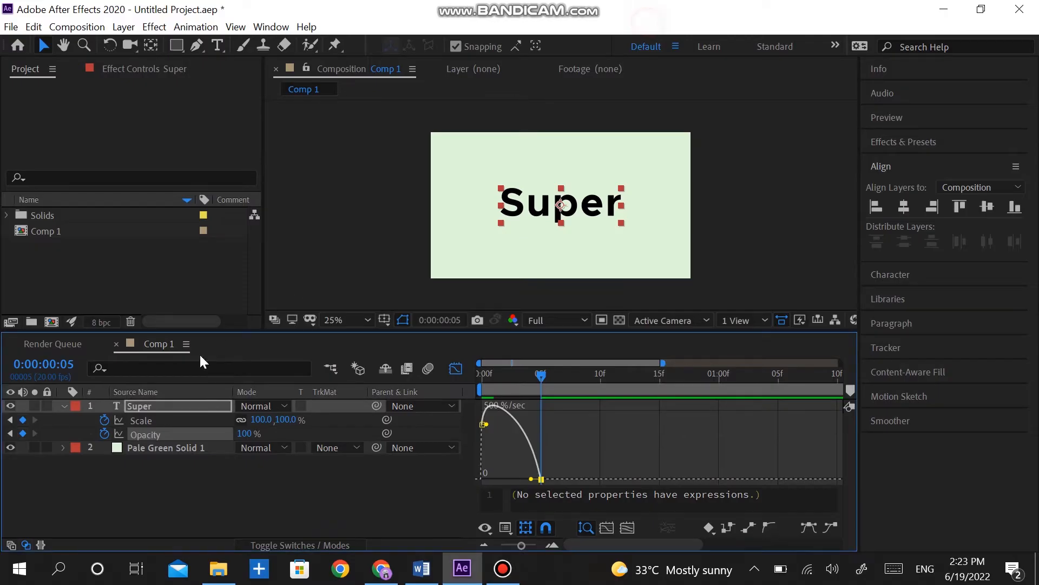
# - Lengthen the Scale speed curve's outgoing ease at frame 0 and incoming ease at frame 5, and close the graph editor
pyautogui.click(156, 419)
pyautogui.click(479, 462)
pyautogui.moveTo(492, 462); pyautogui.dragTo(500, 462)
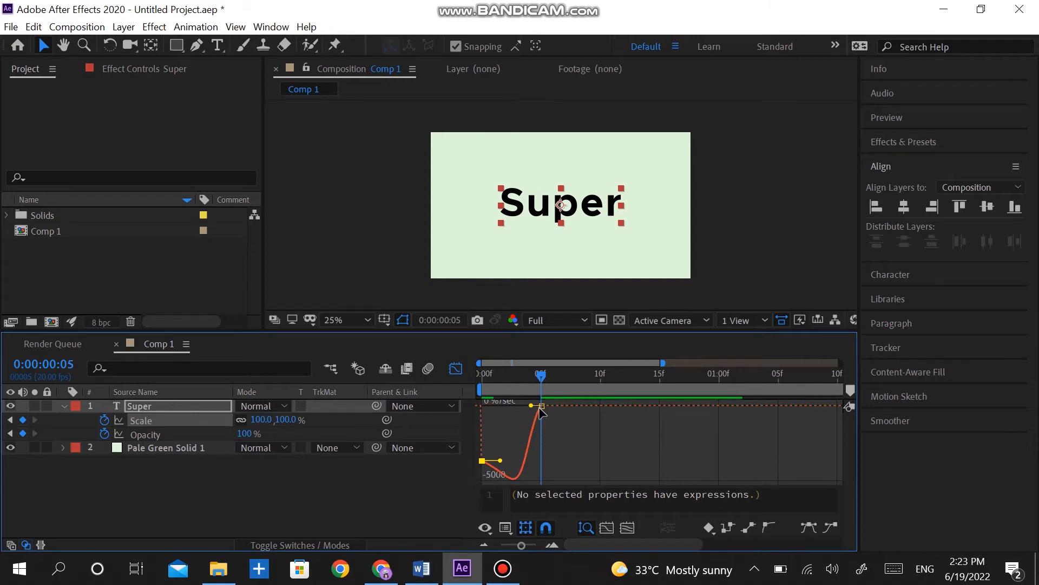
pyautogui.moveTo(531, 405); pyautogui.dragTo(522, 406)
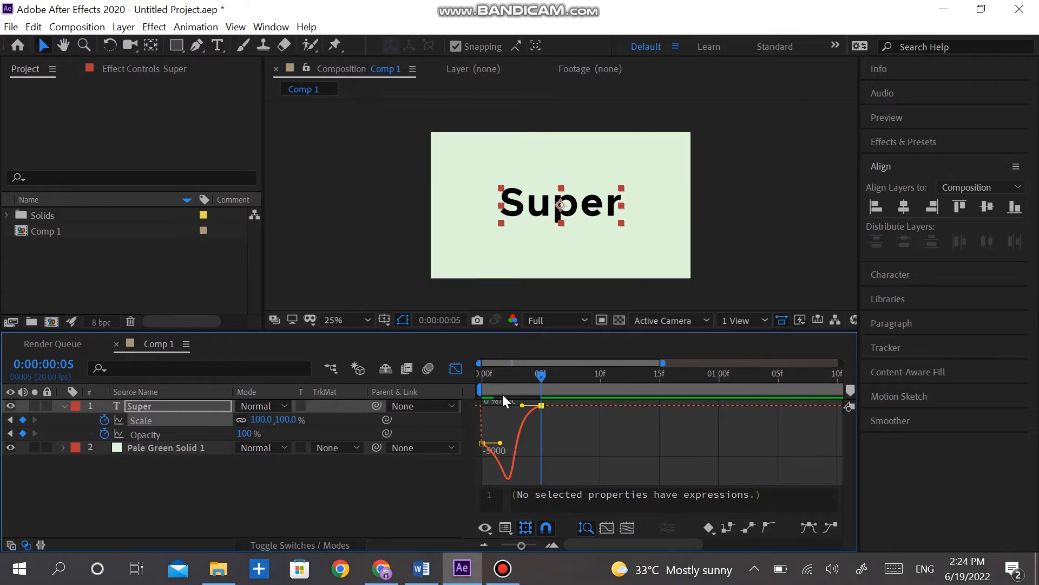
pyautogui.click(456, 369)
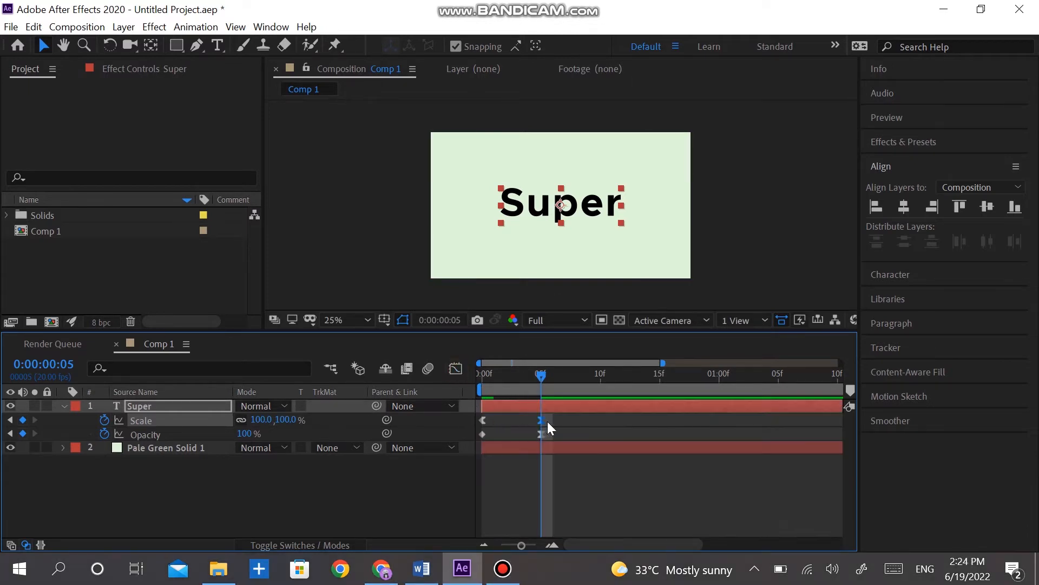
# - Add a Scale keyframe to the Super layer at frame 12, keeping its current value
pyautogui.click(613, 373)
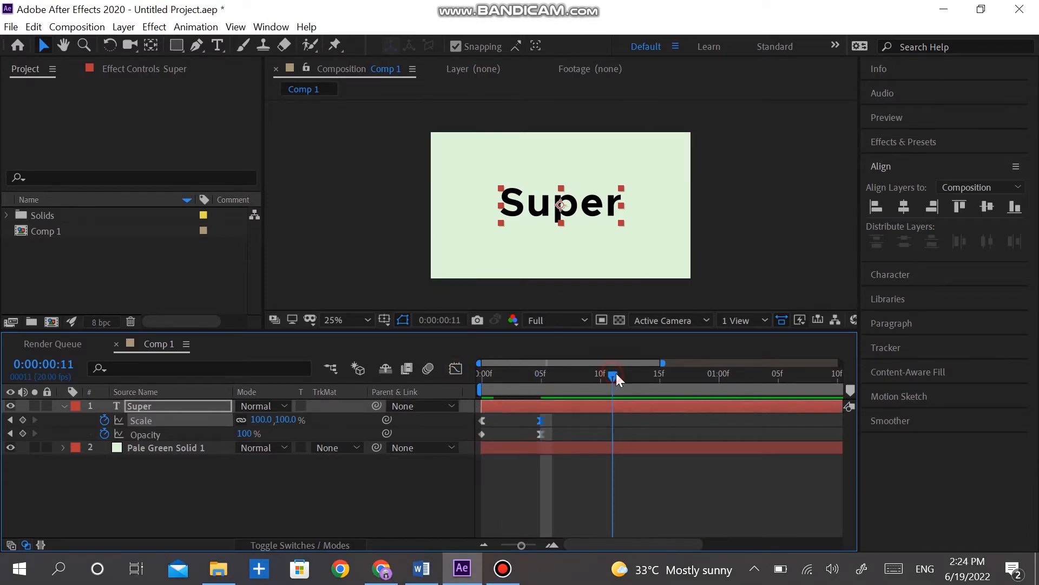
pyautogui.click(547, 541)
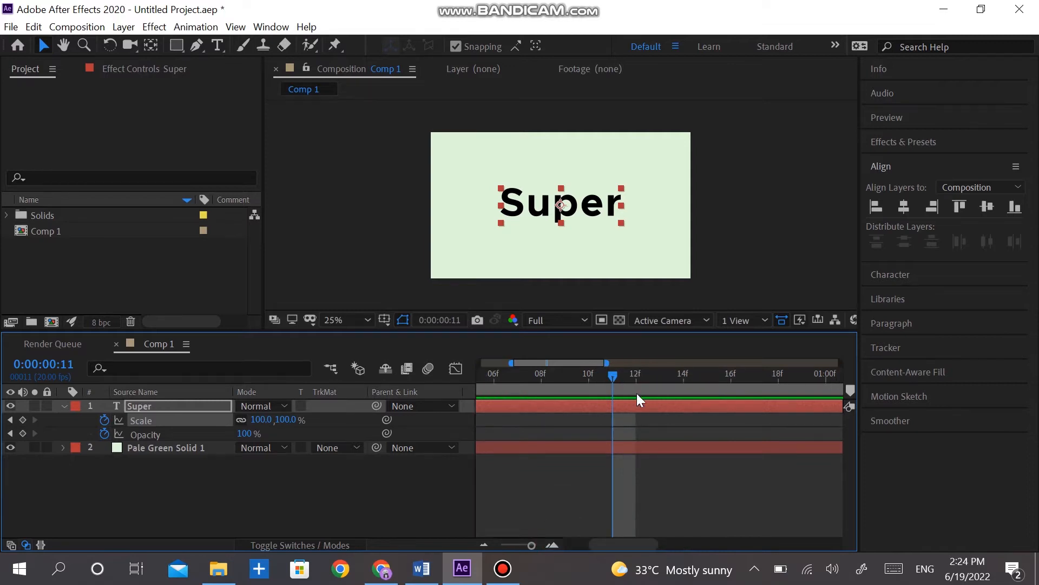
pyautogui.click(634, 374)
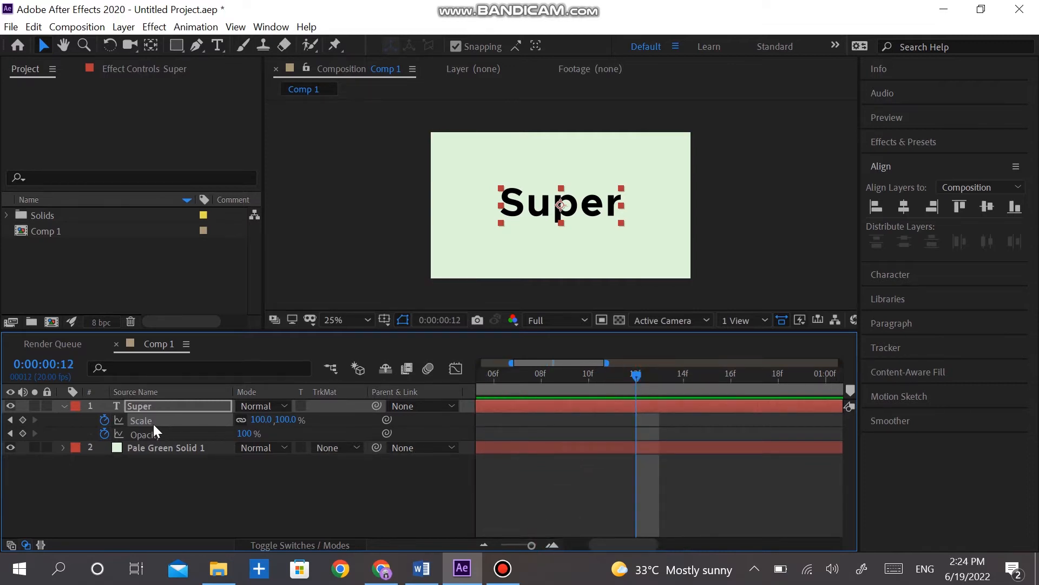
pyautogui.click(22, 419)
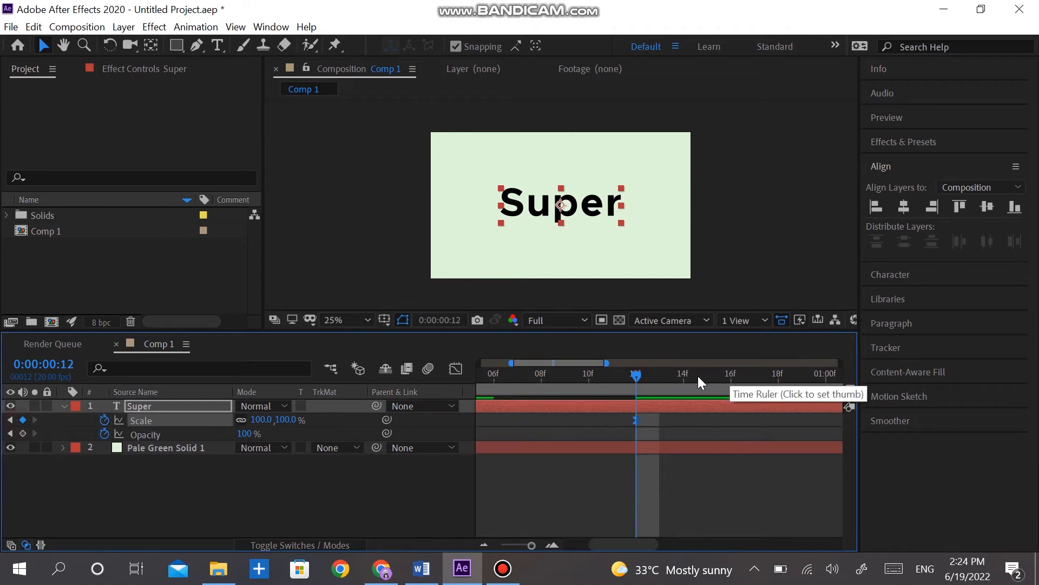
# - Set the Super layer's Scale to 50% at frame 15
pyautogui.click(683, 376)
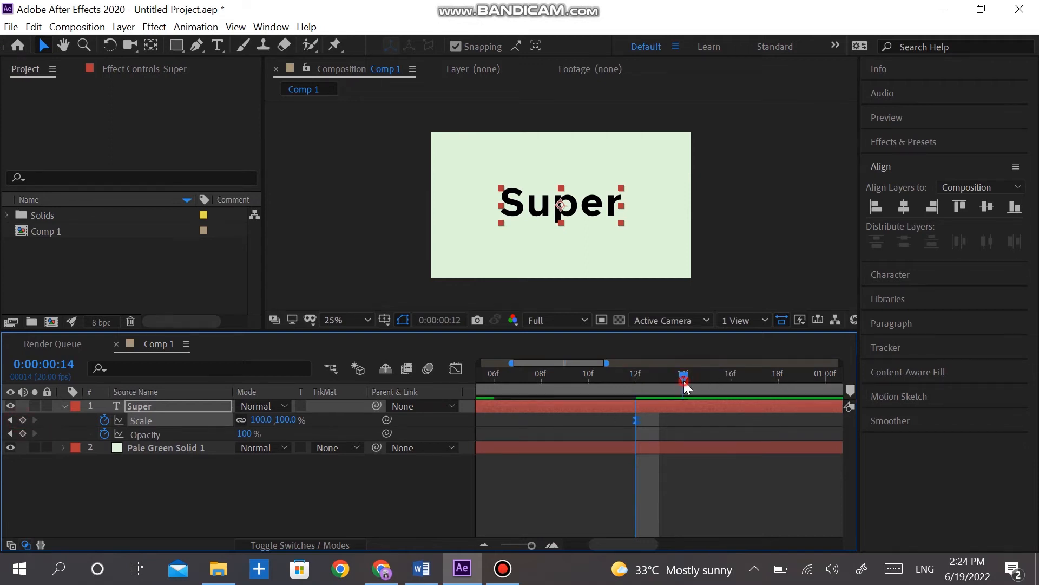
pyautogui.click(710, 373)
pyautogui.click(261, 420)
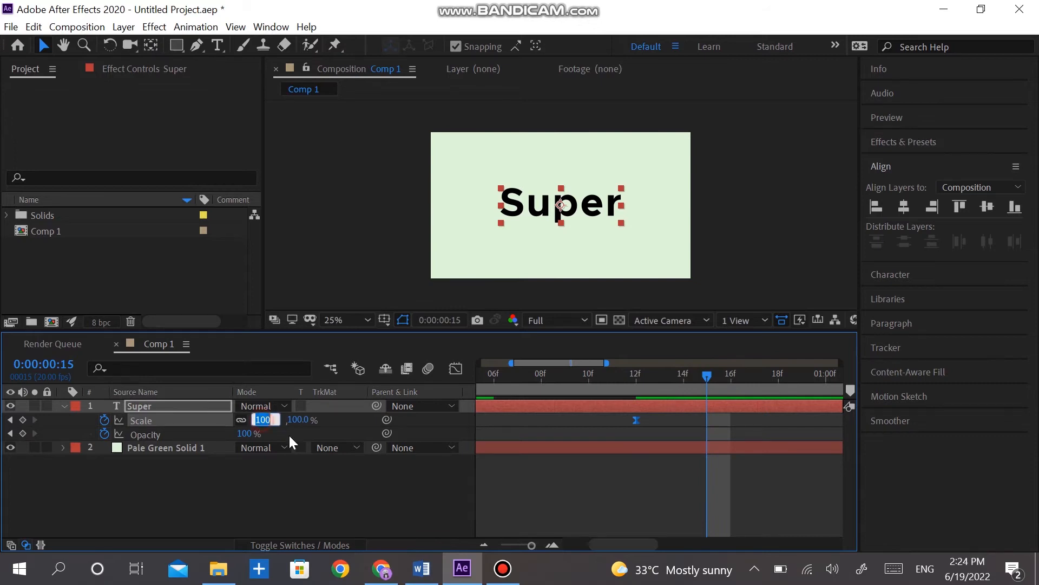
pyautogui.write('50')
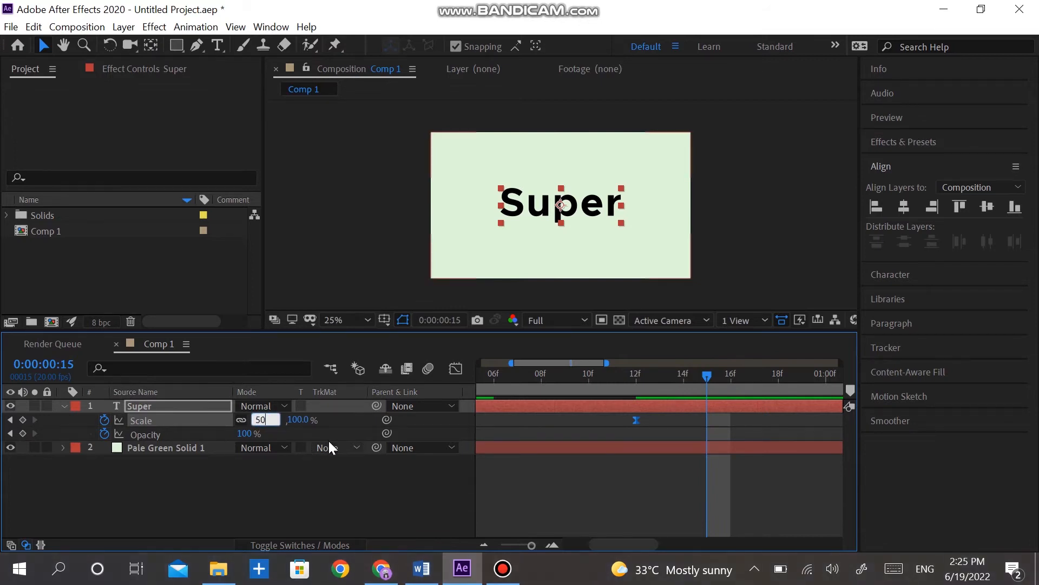
pyautogui.click(339, 485)
# - Duplicate the two Opacity keyframes of the Super layer and place the copies at frames 12 and 14
pyautogui.moveTo(525, 544); pyautogui.dragTo(512, 543)
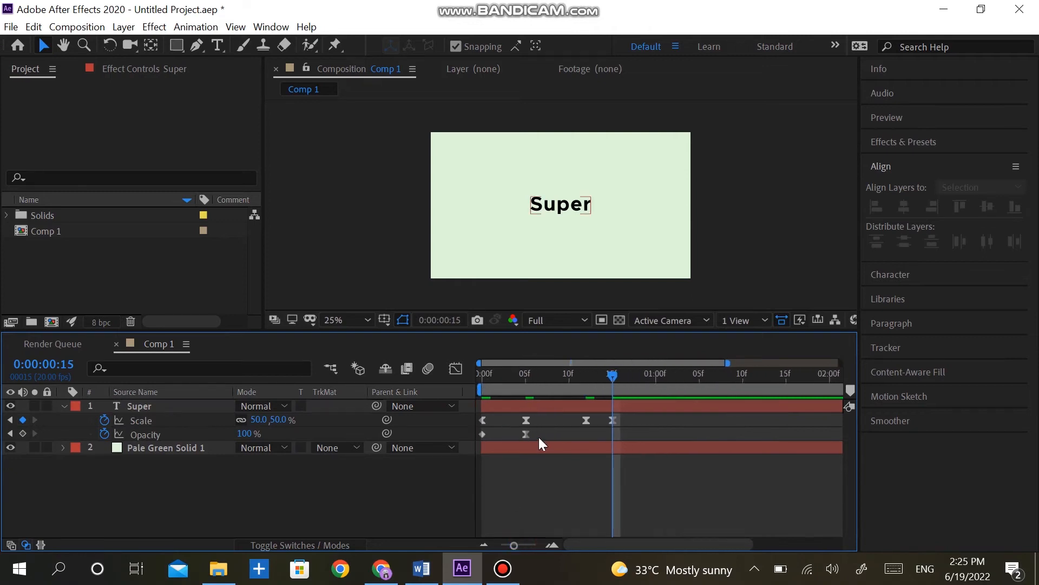
pyautogui.moveTo(538, 436); pyautogui.dragTo(472, 441)
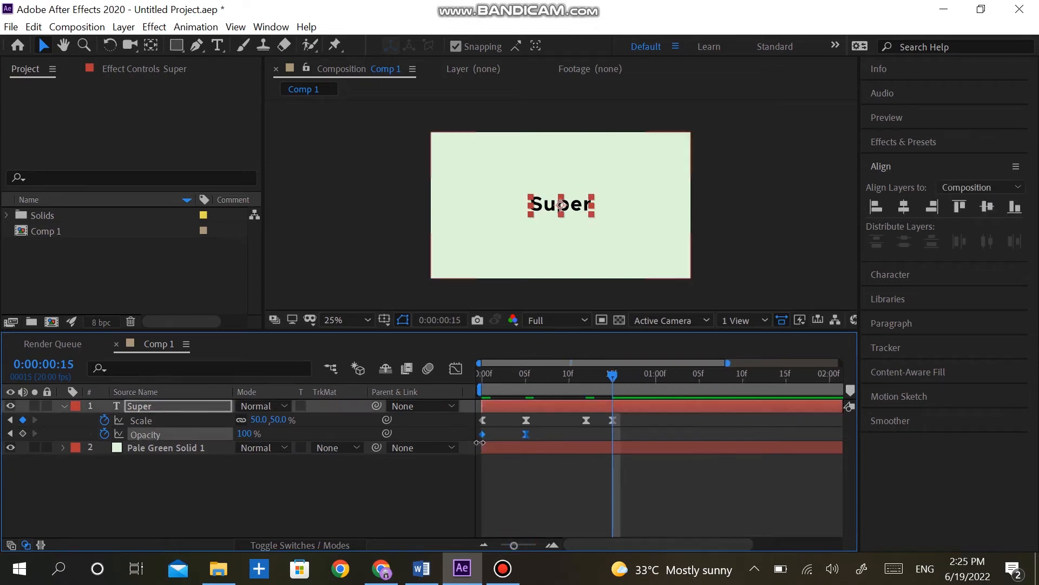
pyautogui.click(612, 374)
pyautogui.hotkey('ctrl', 'v')
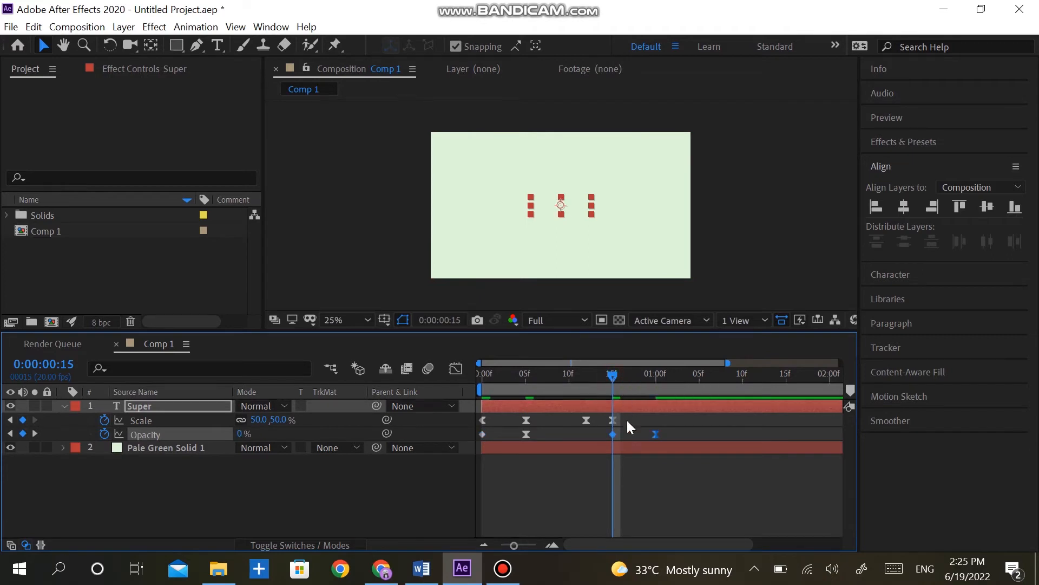
pyautogui.moveTo(612, 436)
pyautogui.mouseDown()
pyautogui.moveTo(586, 435)
pyautogui.moveTo(603, 432)
pyautogui.mouseUp()
pyautogui.click(647, 433)
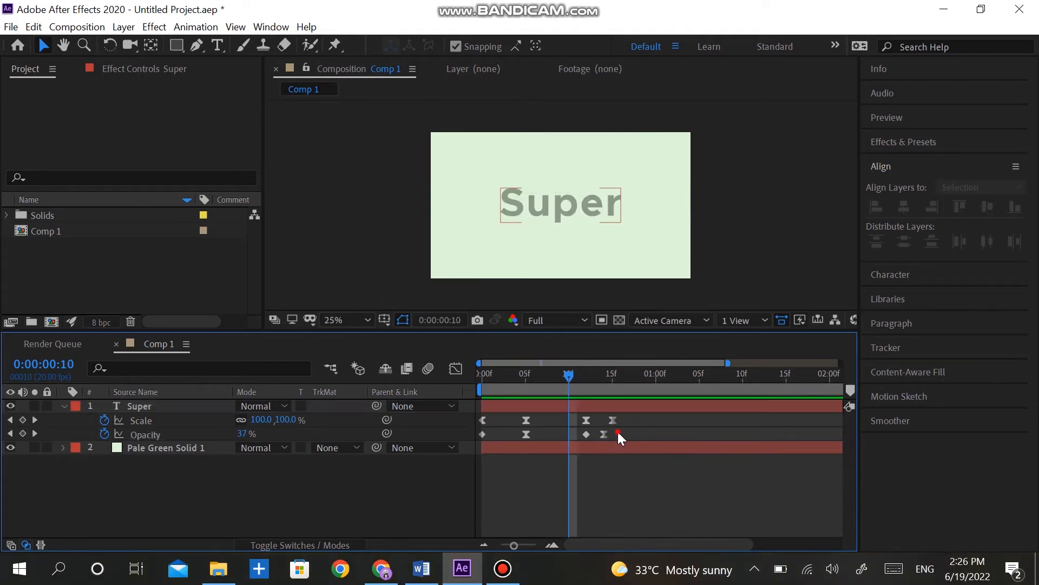
# - Time-reverse the copied Opacity keyframes at frames 12 and 14 so the text fades out, and scrub through the animation
pyautogui.moveTo(617, 432); pyautogui.dragTo(586, 434)
pyautogui.rightClick(586, 434)
pyautogui.moveTo(613, 424)
pyautogui.click(796, 426)
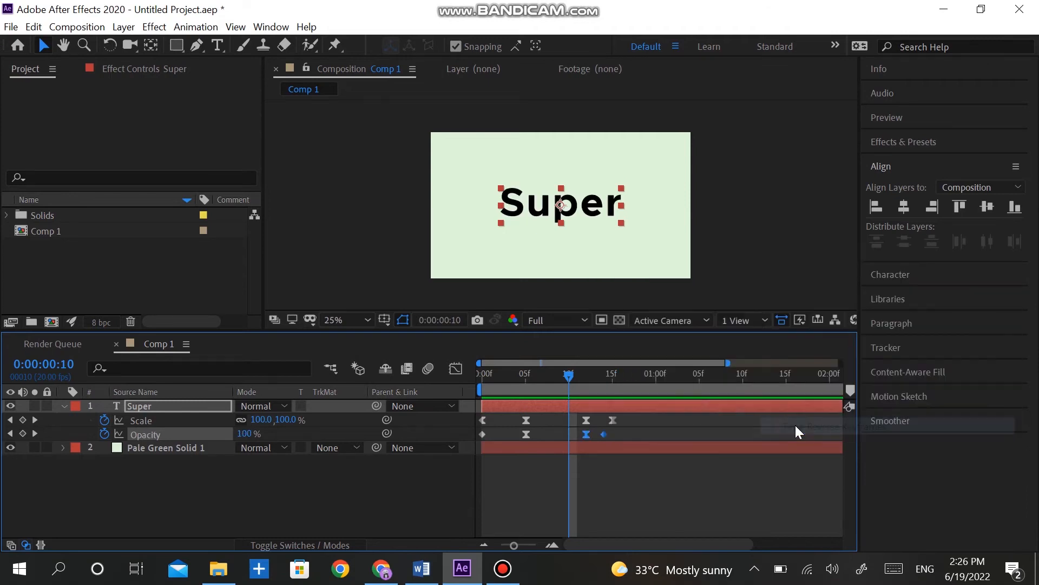
pyautogui.moveTo(501, 377); pyautogui.dragTo(616, 376)
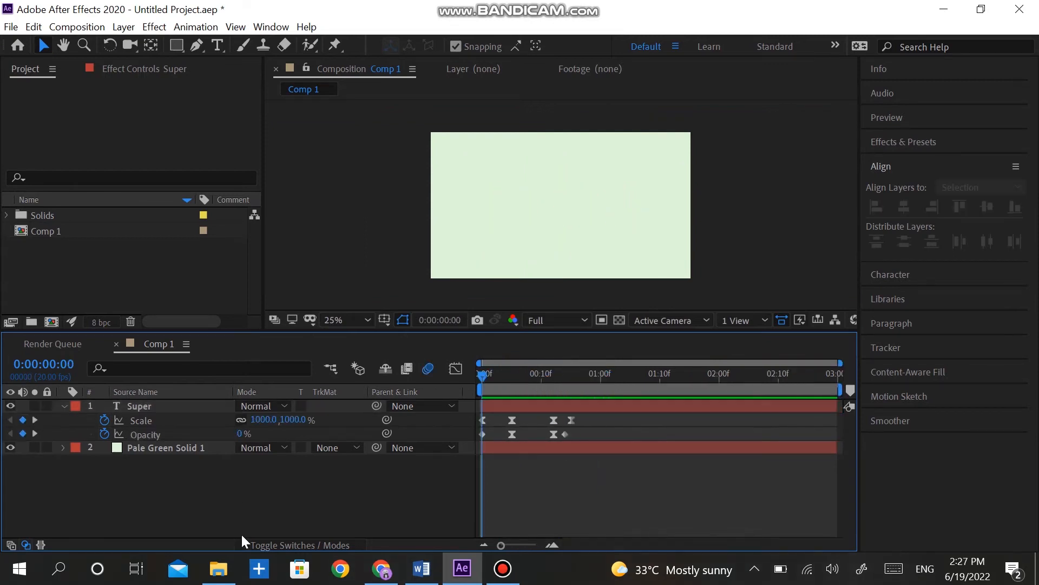
# - Duplicate the Super text layer and shift the copy in time to start at frame 12
pyautogui.click(145, 404)
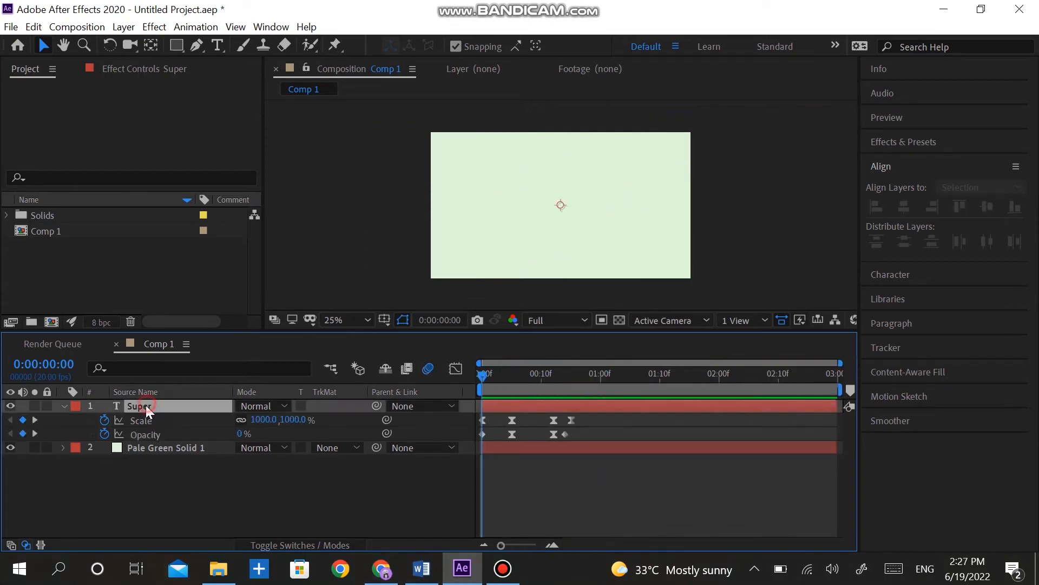
pyautogui.hotkey('ctrl', 'd')
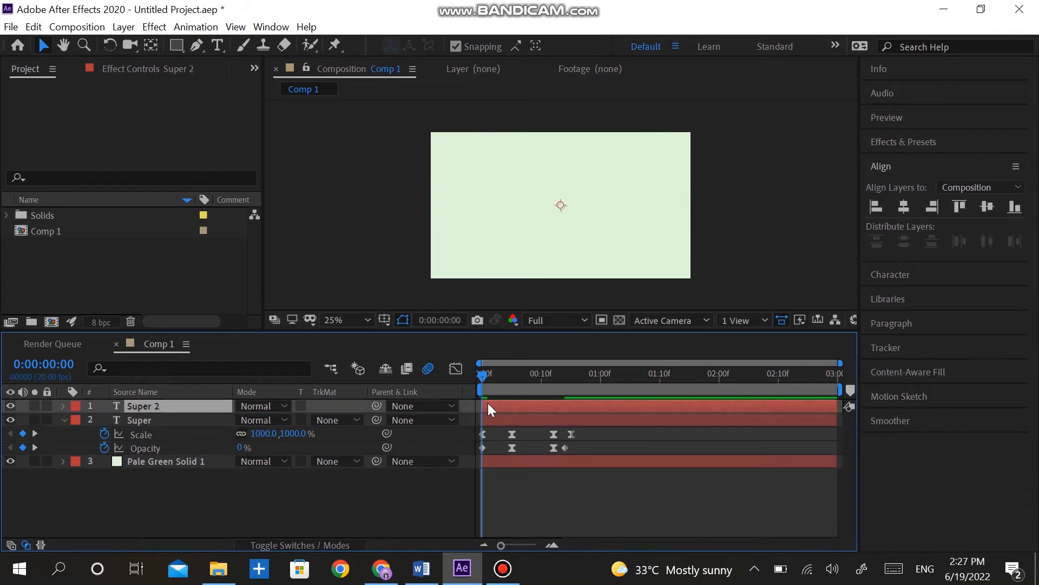
pyautogui.moveTo(495, 402); pyautogui.dragTo(561, 407)
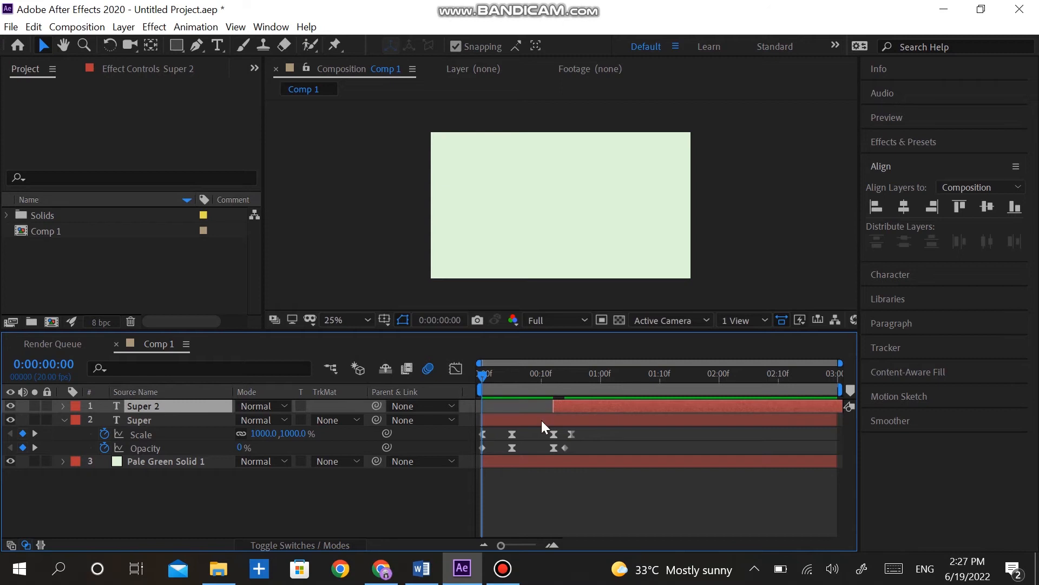
# - Preview the animation and replace the text of the duplicated Super 2 layer with "Awesome"
pyautogui.press('space')
pyautogui.press('space')
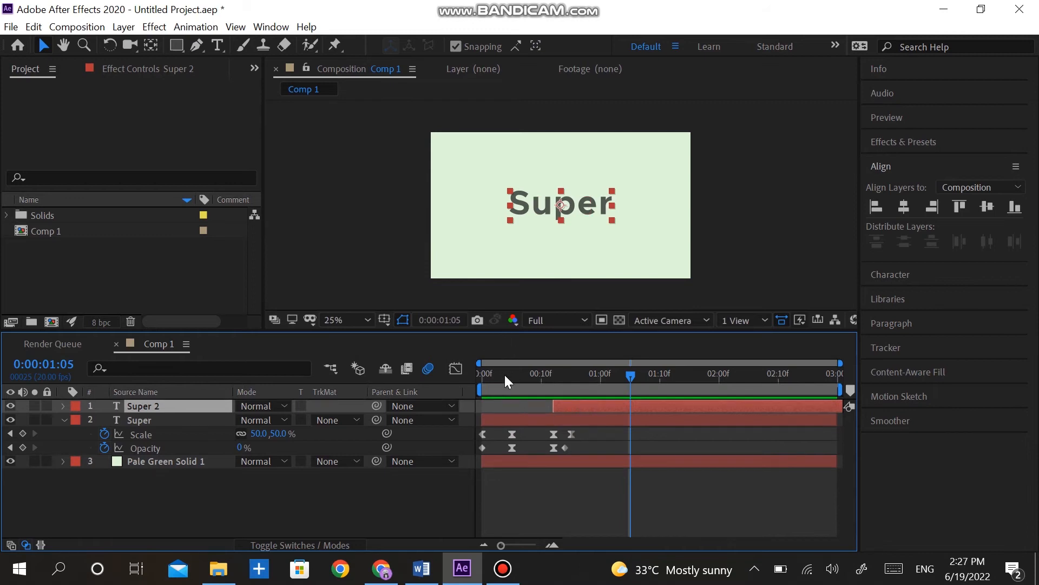
pyautogui.doubleClick(157, 404)
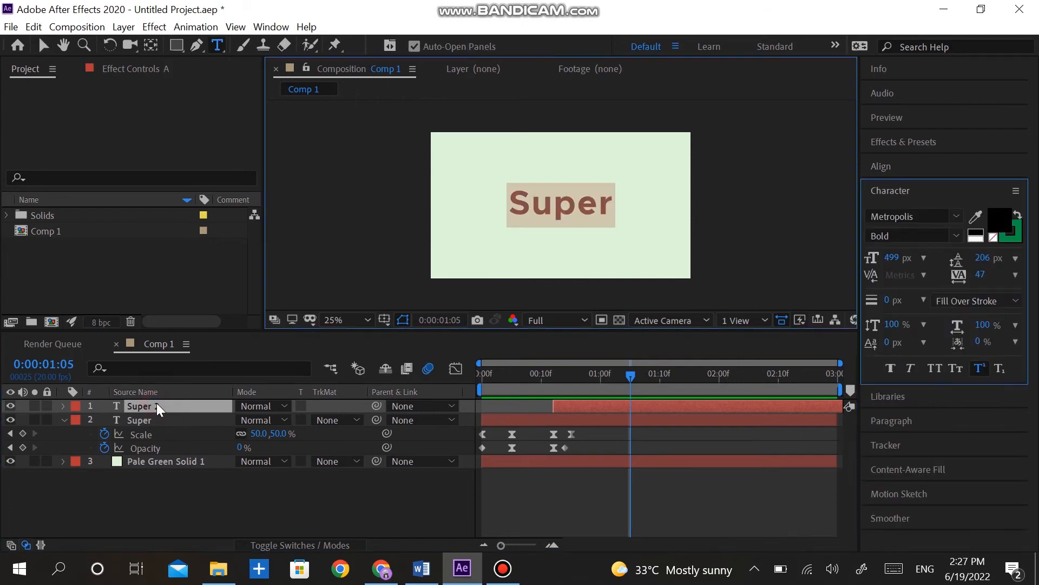
pyautogui.write('Awesome')
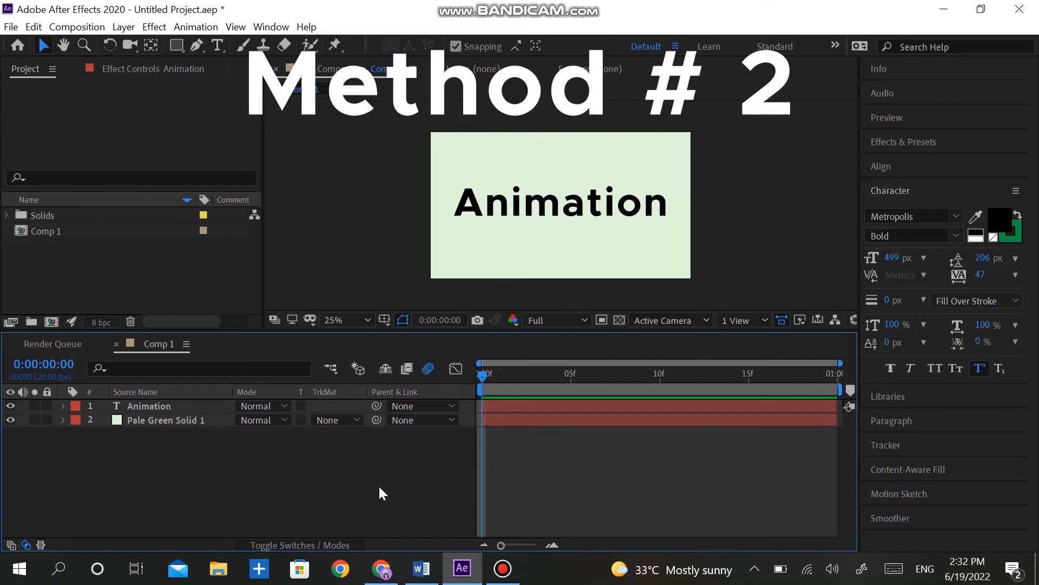
# - Add a Tracking text animator to the Animation text layer
pyautogui.click(519, 405)
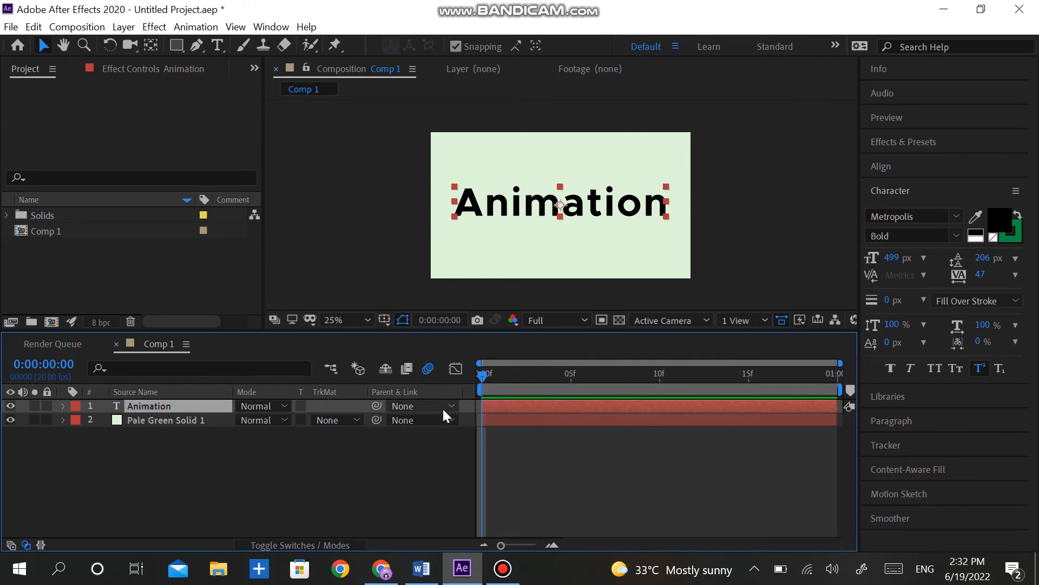
pyautogui.click(63, 406)
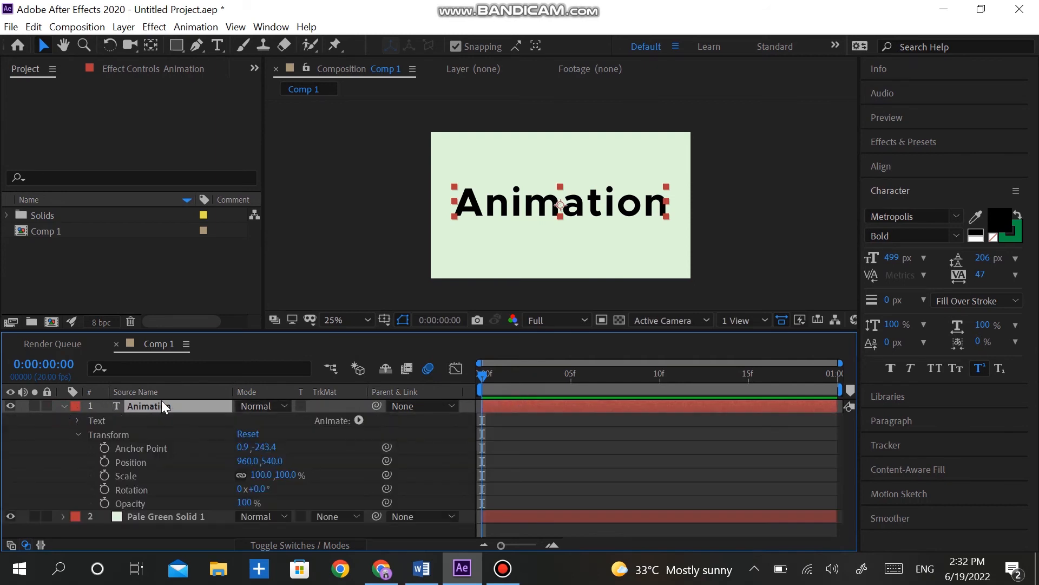
pyautogui.click(358, 419)
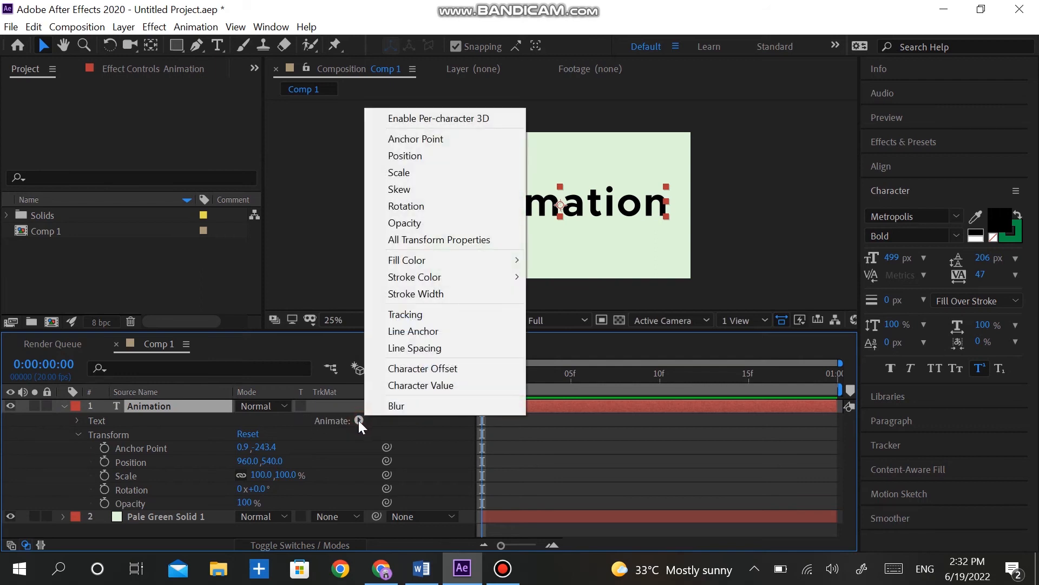
pyautogui.click(404, 317)
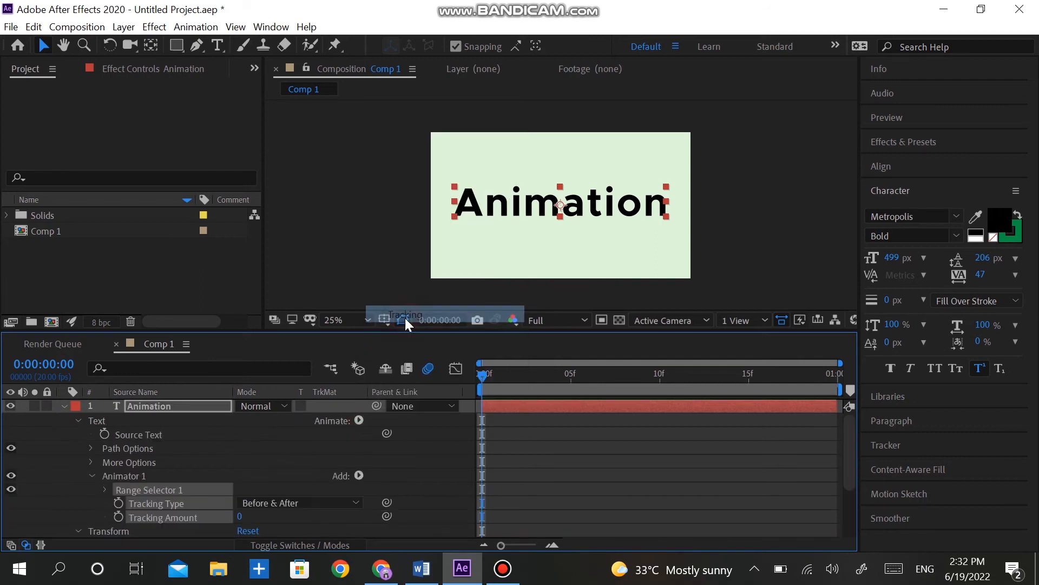
pyautogui.scroll(-2, 300, 440)
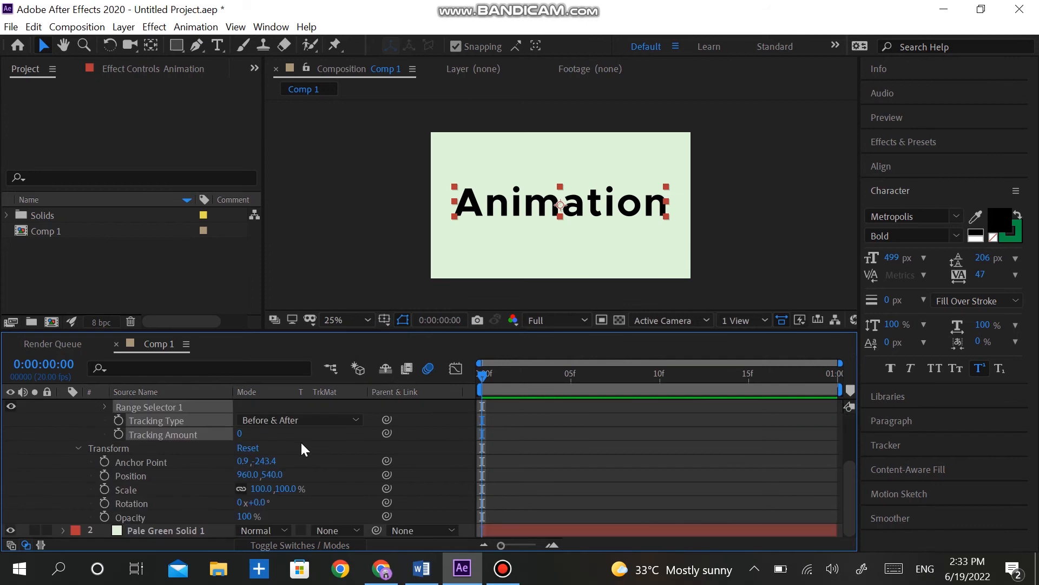
pyautogui.scroll(2, 299, 441)
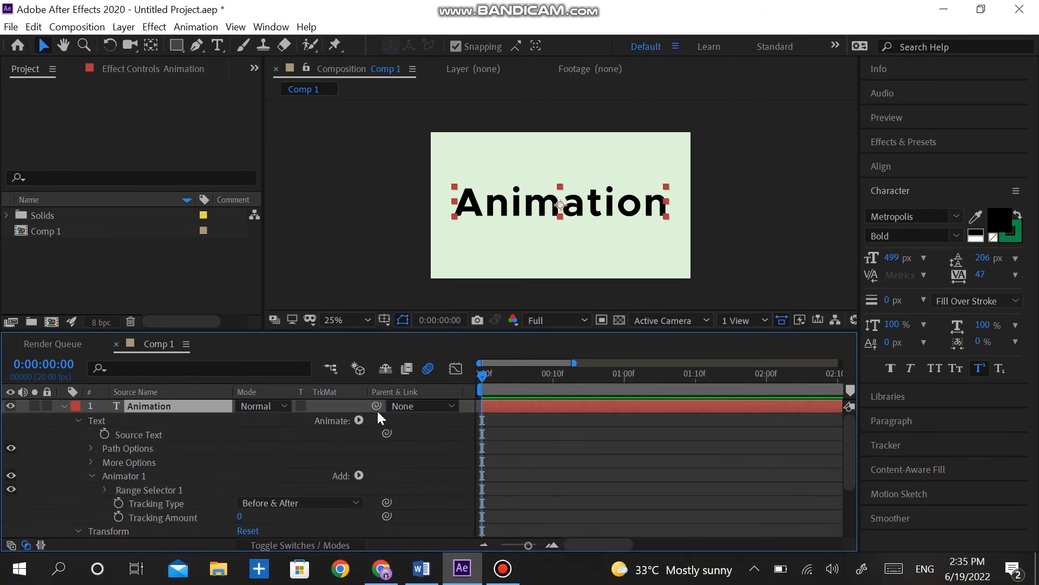
# - Keyframe the Animation layer's Tracking Amount at 0 at 0:00:02:10 and at 10 at 0:00:00:00
pyautogui.click(836, 375)
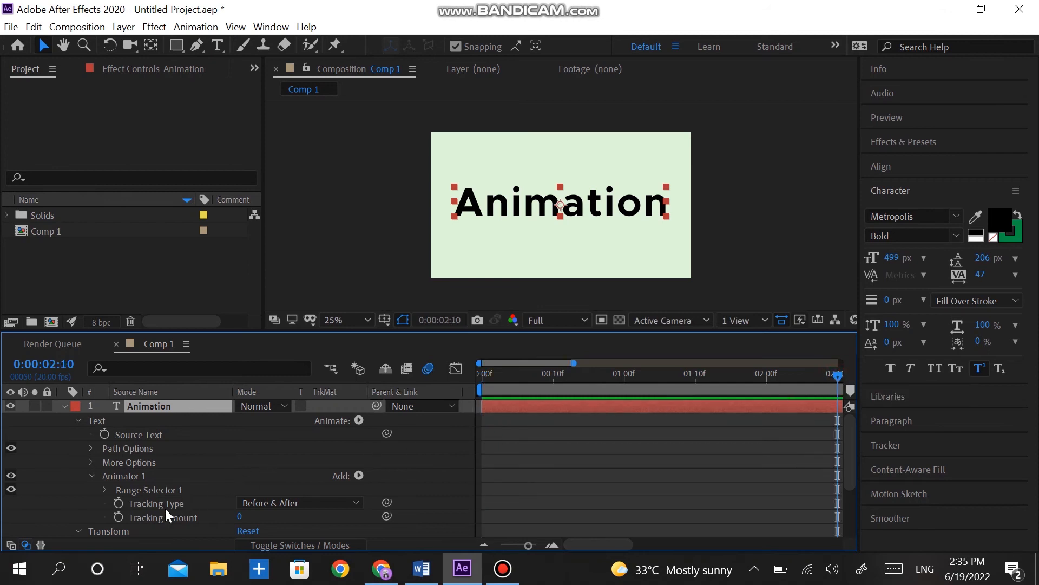
pyautogui.click(115, 518)
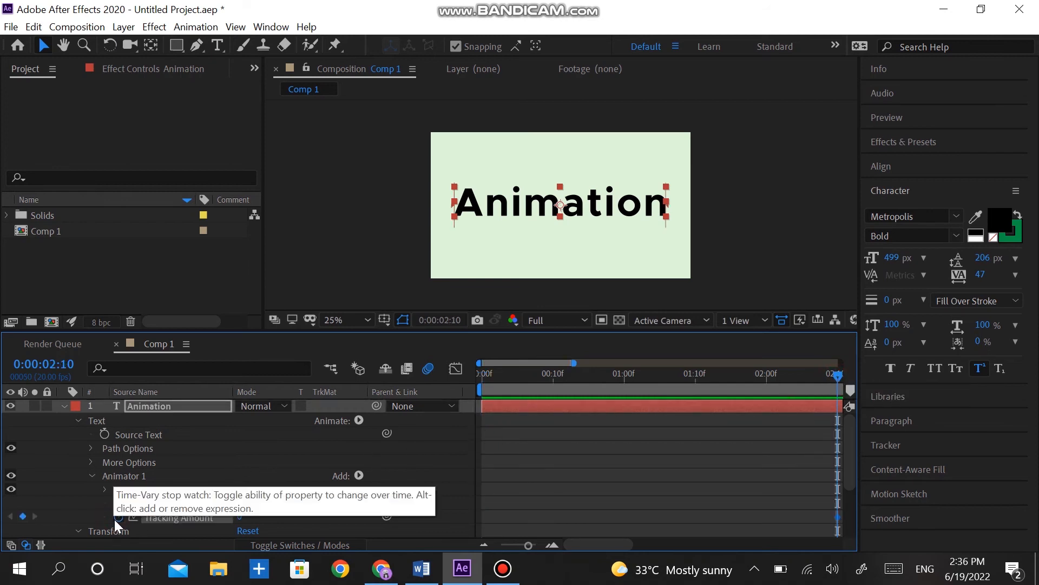
pyautogui.moveTo(495, 369); pyautogui.dragTo(453, 378)
pyautogui.click(241, 515)
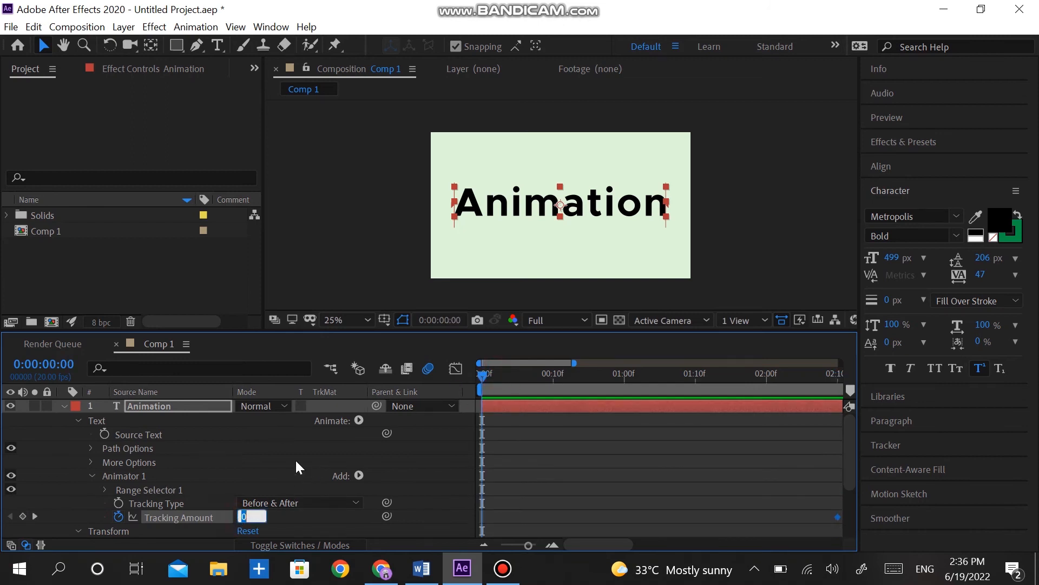
pyautogui.write('10')
pyautogui.click(268, 427)
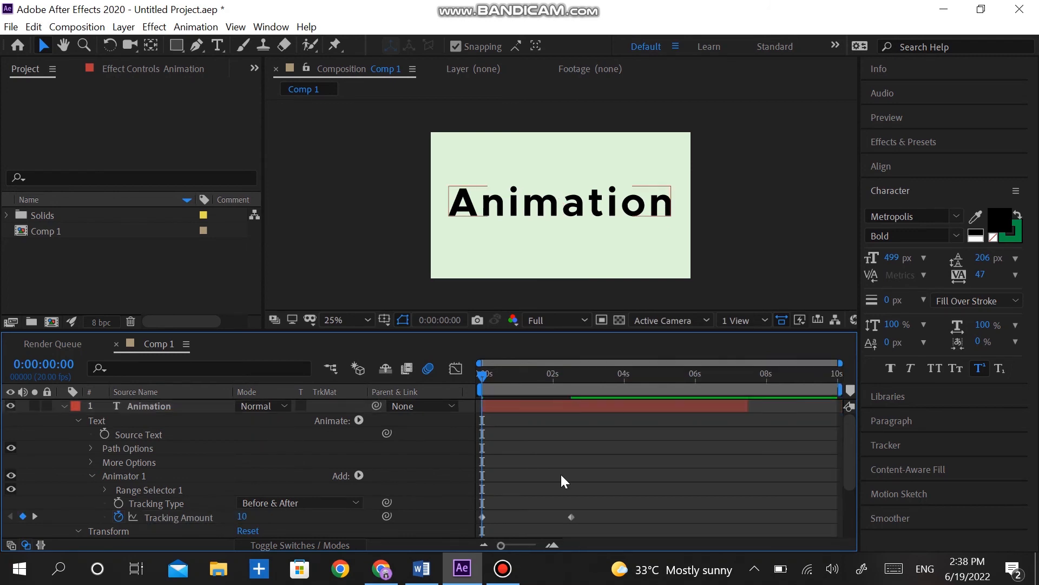
# - Apply Easy Ease to the ending Tracking Amount keyframe and stretch its incoming speed handle toward the start of the animation
pyautogui.moveTo(561, 483); pyautogui.dragTo(605, 521)
pyautogui.press('F9')
pyautogui.click(458, 368)
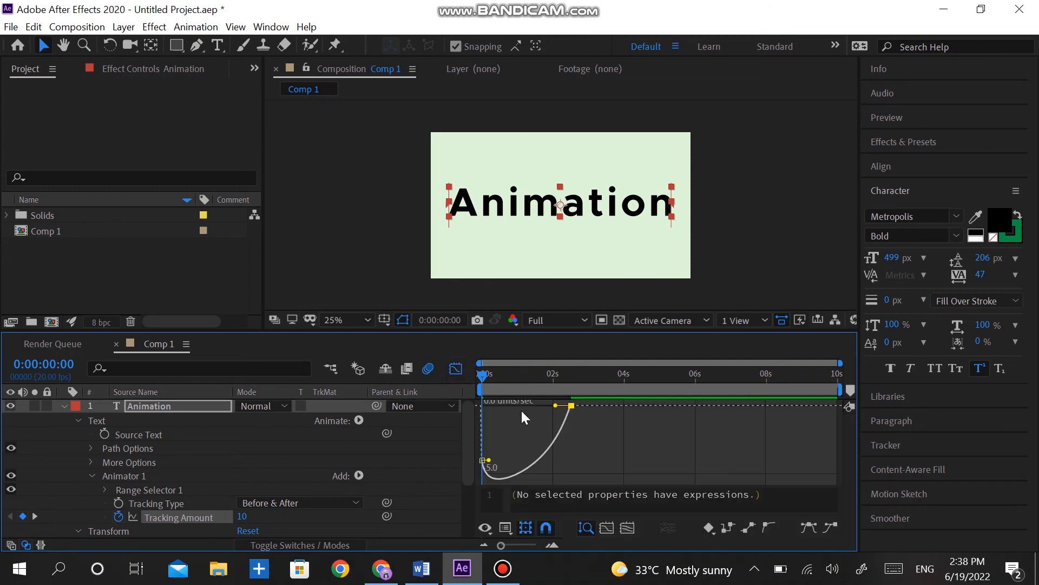
pyautogui.moveTo(555, 405); pyautogui.dragTo(501, 401)
pyautogui.click(462, 375)
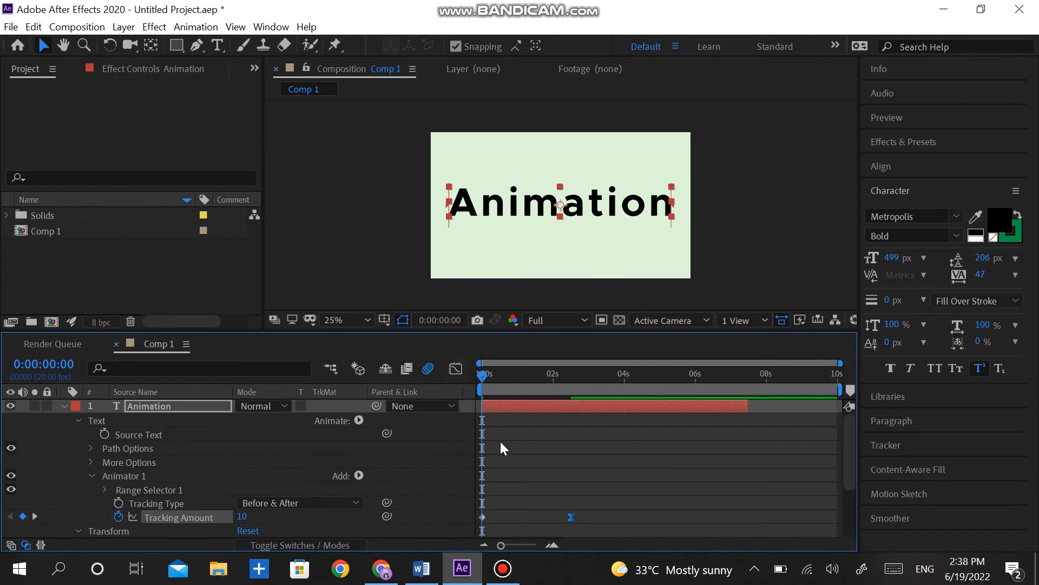
# - Keyframe the Animation layer's Opacity at 100% about 0.8 seconds in and at 0% at 0:00:00:00
pyautogui.scroll(-2, 506, 450)
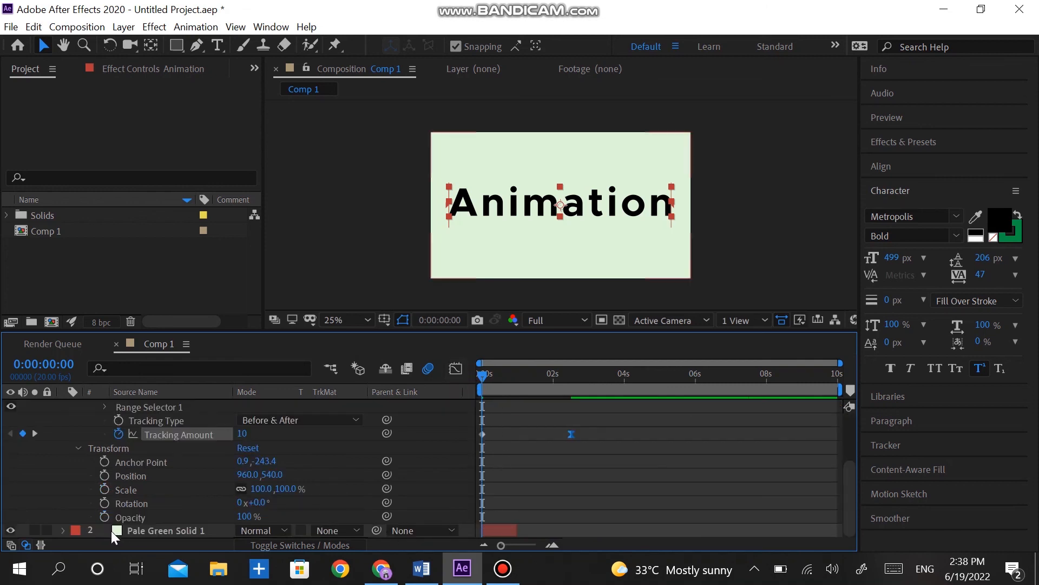
pyautogui.click(104, 517)
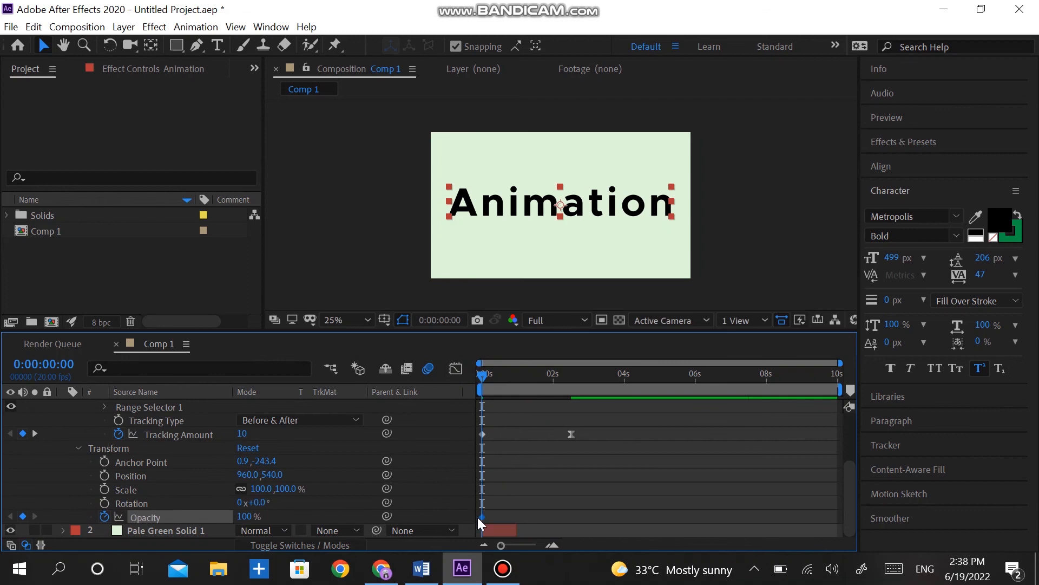
pyautogui.moveTo(482, 518); pyautogui.dragTo(509, 519)
pyautogui.click(243, 517)
pyautogui.write('0')
pyautogui.click(343, 470)
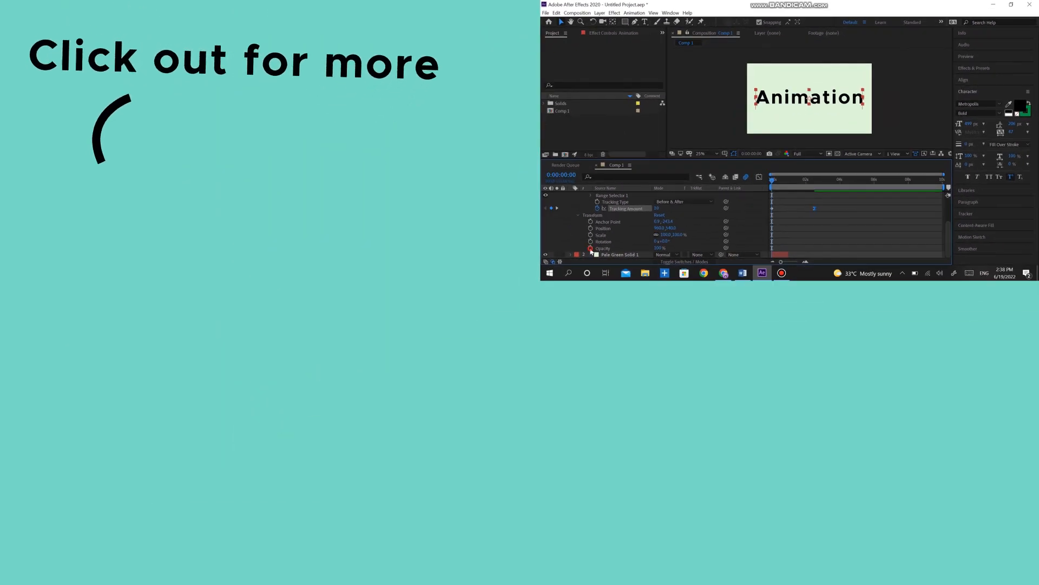
pyautogui.click(591, 248)
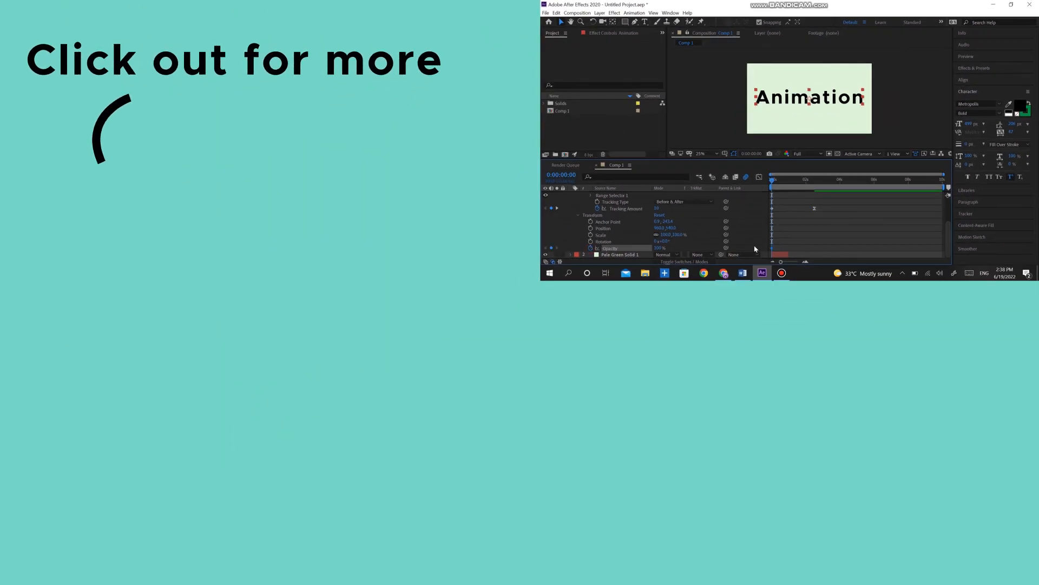
pyautogui.moveTo(773, 248); pyautogui.dragTo(785, 249)
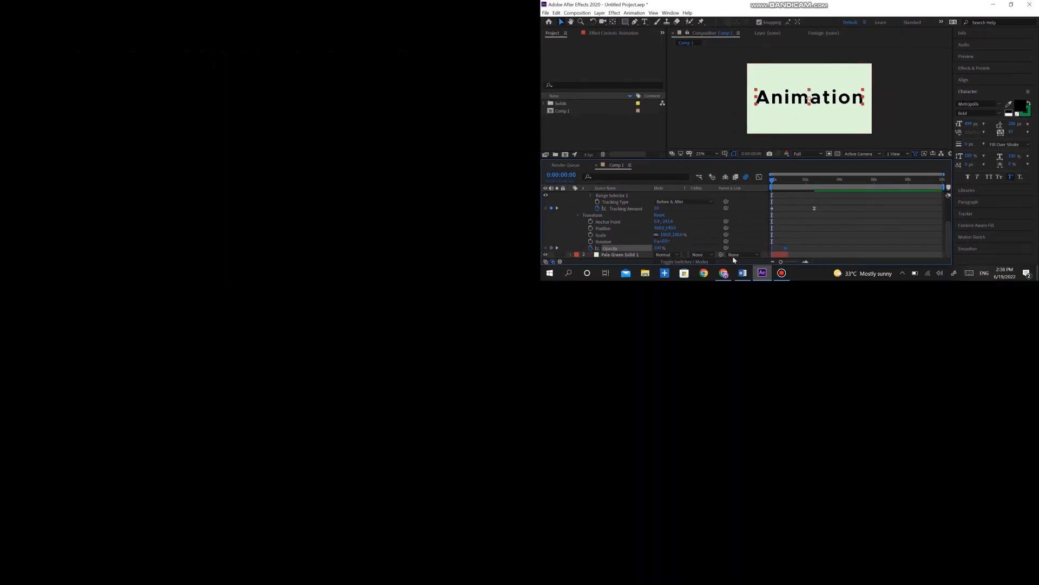
pyautogui.click(659, 248)
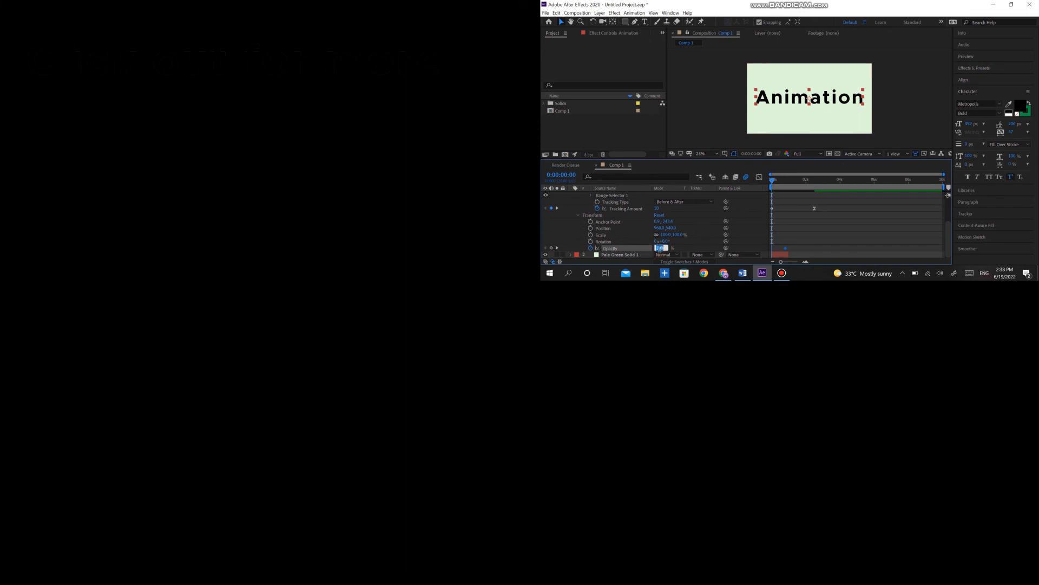